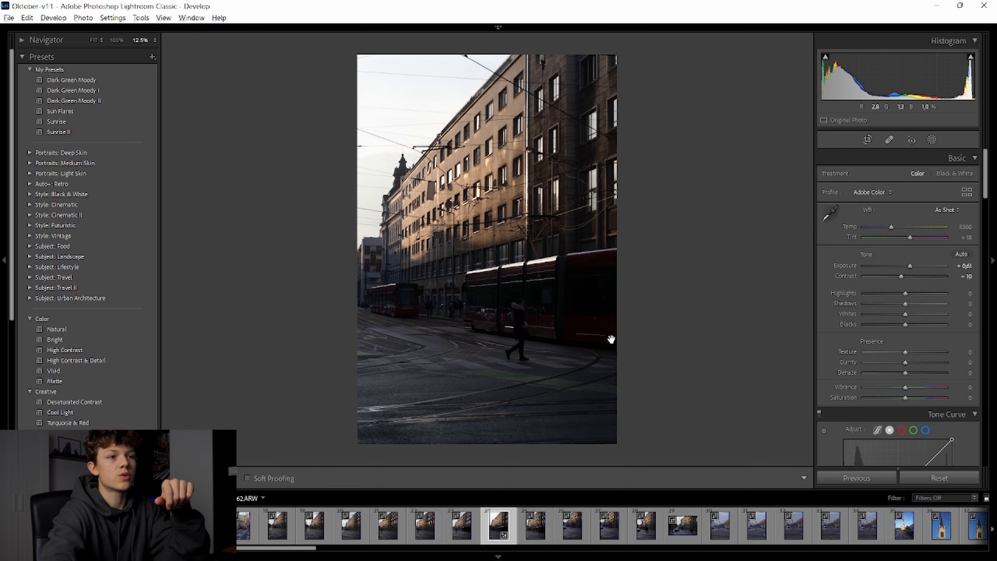
# Adjust the photo's tone: Exposure +0.35, Highlights -91, Shadows +53, Whites -30 and Blacks -18
pyautogui.moveTo(903, 293); pyautogui.dragTo(785, 304)
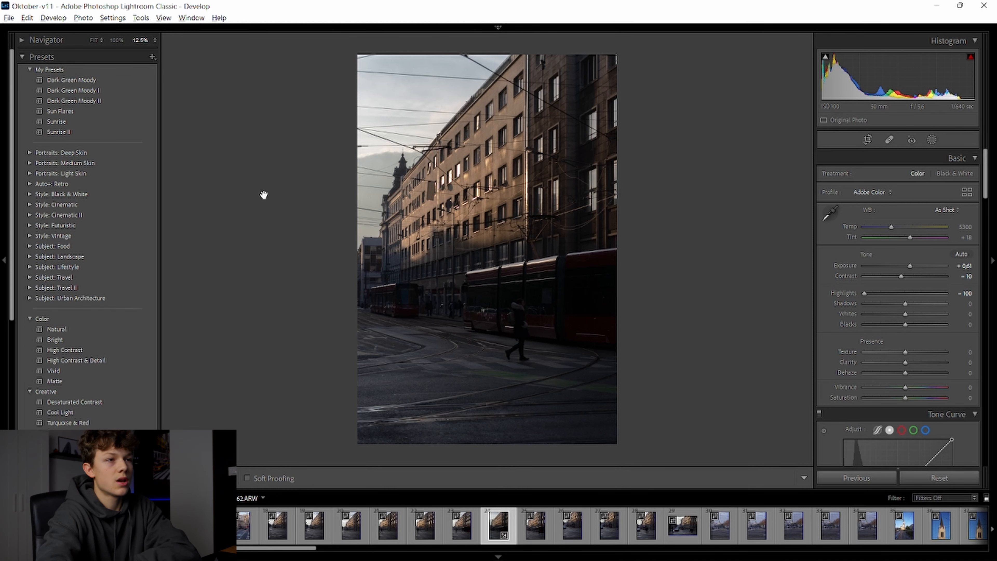
pyautogui.press('y')
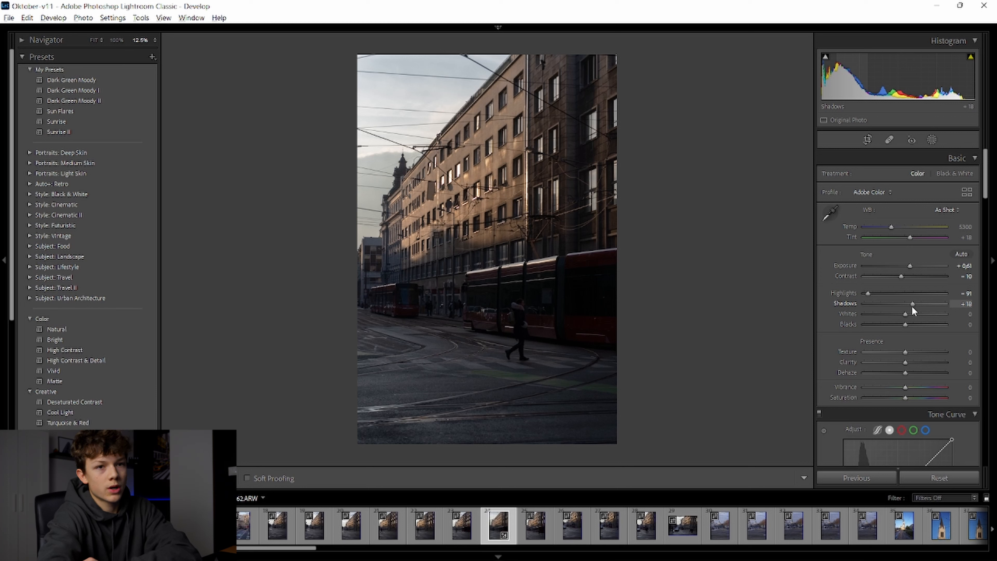
pyautogui.moveTo(913, 308); pyautogui.dragTo(927, 306)
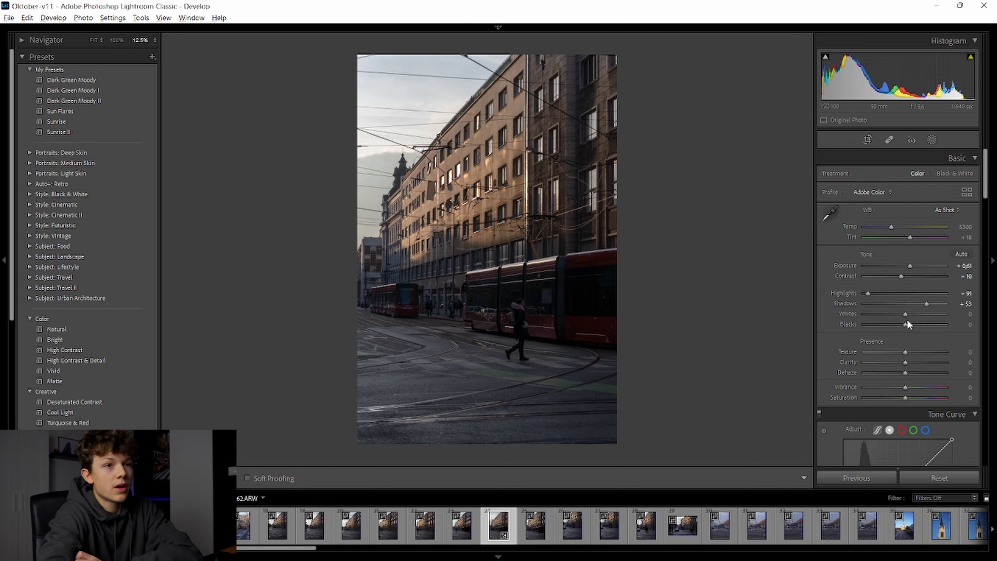
pyautogui.moveTo(909, 313)
pyautogui.mouseDown()
pyautogui.moveTo(891, 311)
pyautogui.moveTo(930, 306)
pyautogui.moveTo(889, 305)
pyautogui.moveTo(898, 303)
pyautogui.mouseUp()
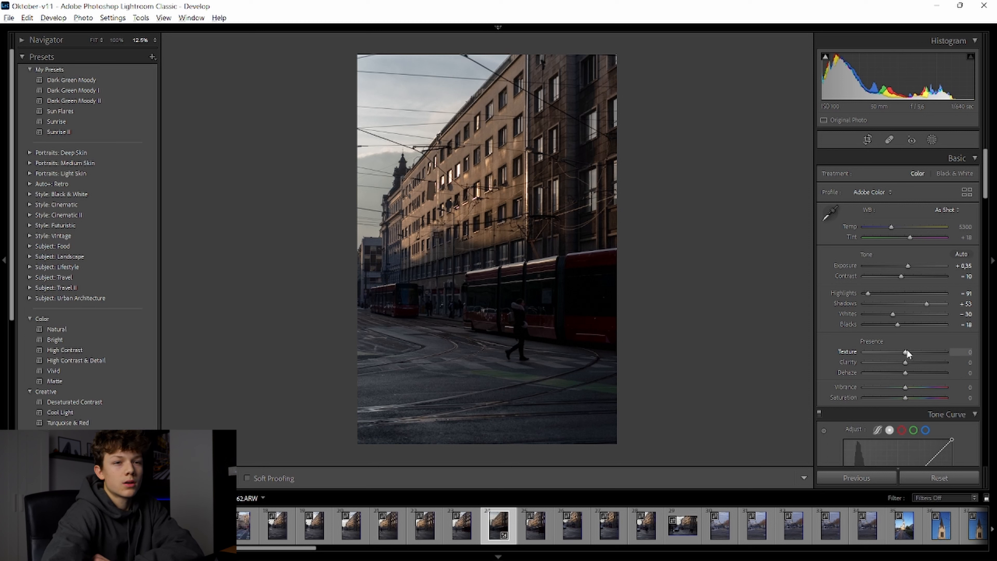
# Set Texture to +24, Clarity to +15, Dehaze to +7, Vibrance to +15 and Saturation to +7
pyautogui.moveTo(908, 352)
pyautogui.mouseDown()
pyautogui.moveTo(932, 352)
pyautogui.moveTo(919, 352)
pyautogui.mouseUp()
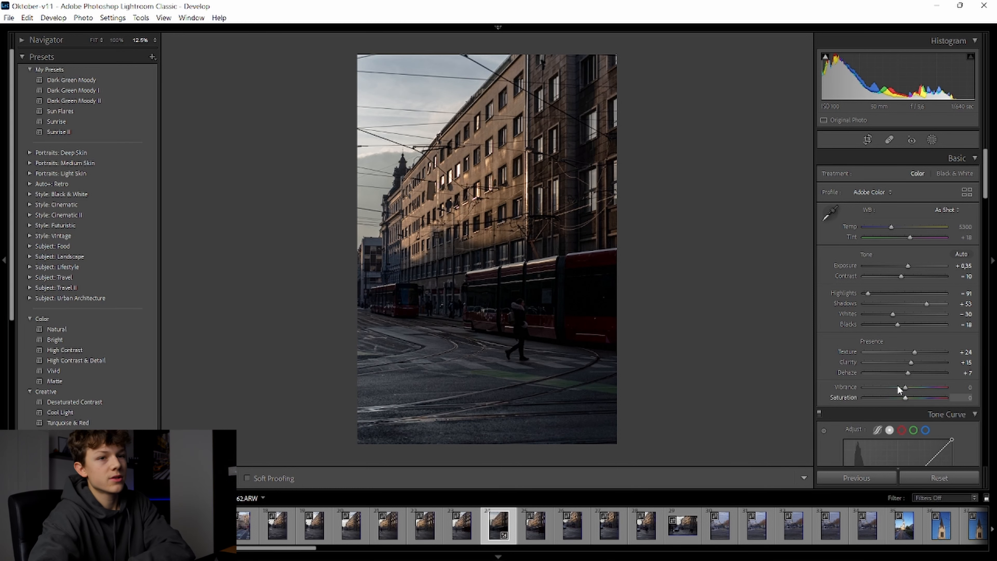
pyautogui.moveTo(921, 390); pyautogui.dragTo(915, 397)
# Shape the point tone curve by anchoring the shadows, raising the highlights and slightly lifting the black point
pyautogui.scroll(-5, 854, 321)
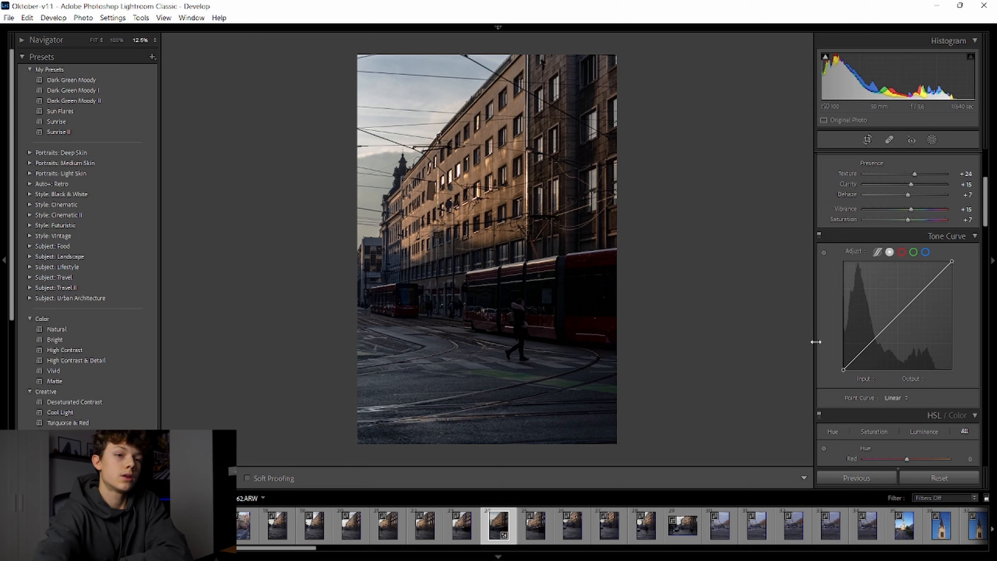
pyautogui.click(870, 343)
pyautogui.moveTo(925, 287); pyautogui.dragTo(926, 291)
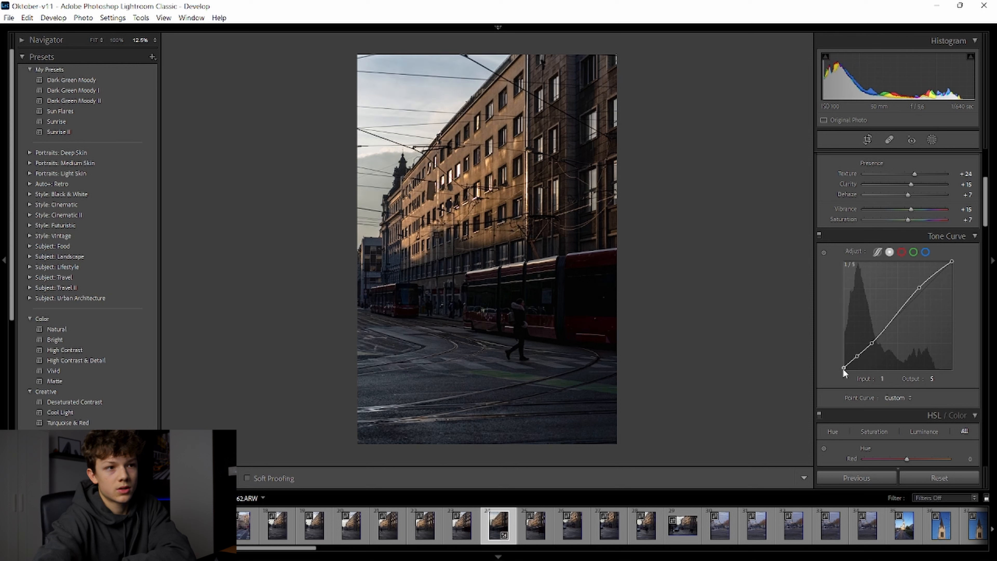
pyautogui.moveTo(844, 368); pyautogui.dragTo(844, 367)
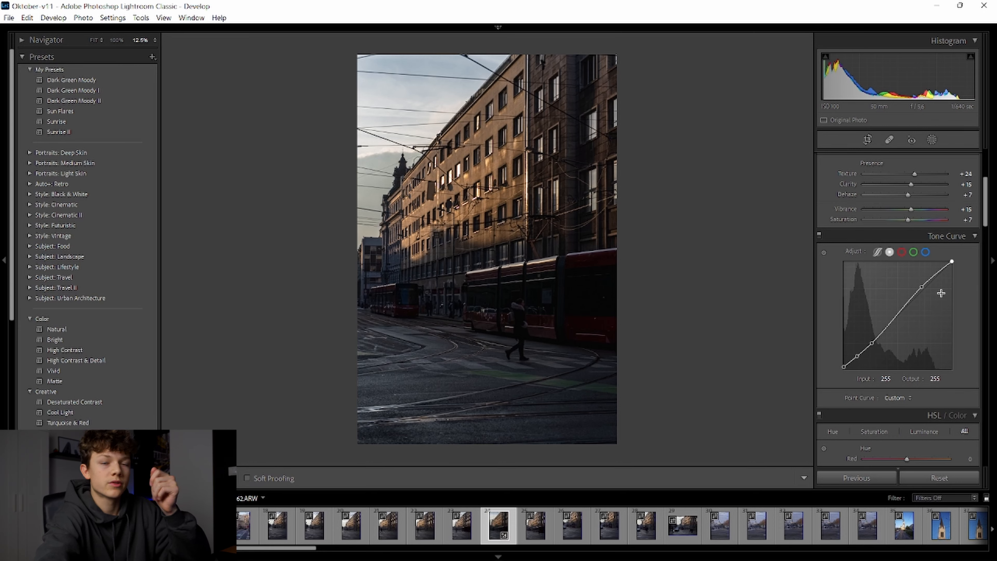
# Set the Red hue to -10 and the Orange hue to -24, and compare the photo with the reference image DSC01962.jpg
pyautogui.scroll(-6, 857, 315)
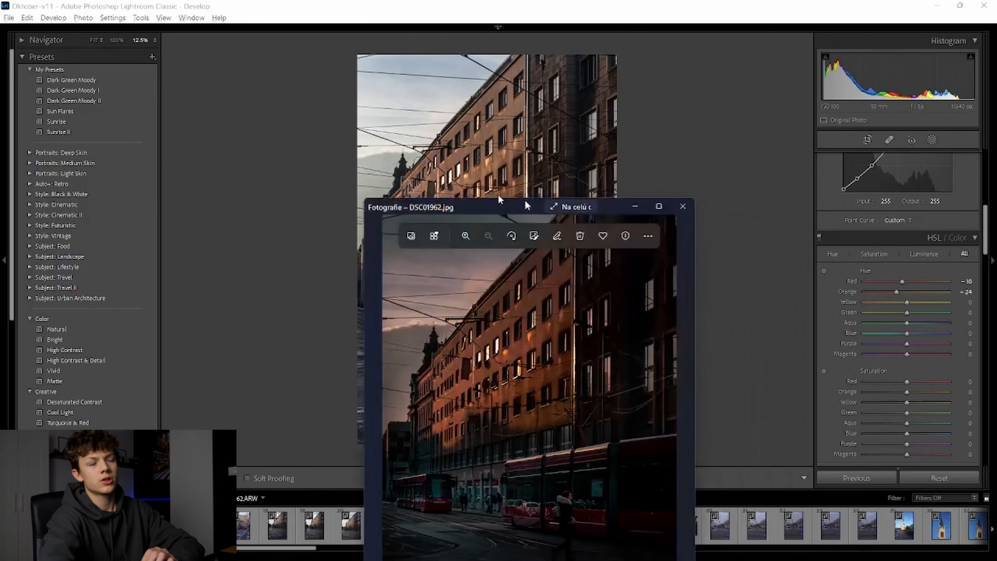
pyautogui.moveTo(514, 205); pyautogui.dragTo(204, 50)
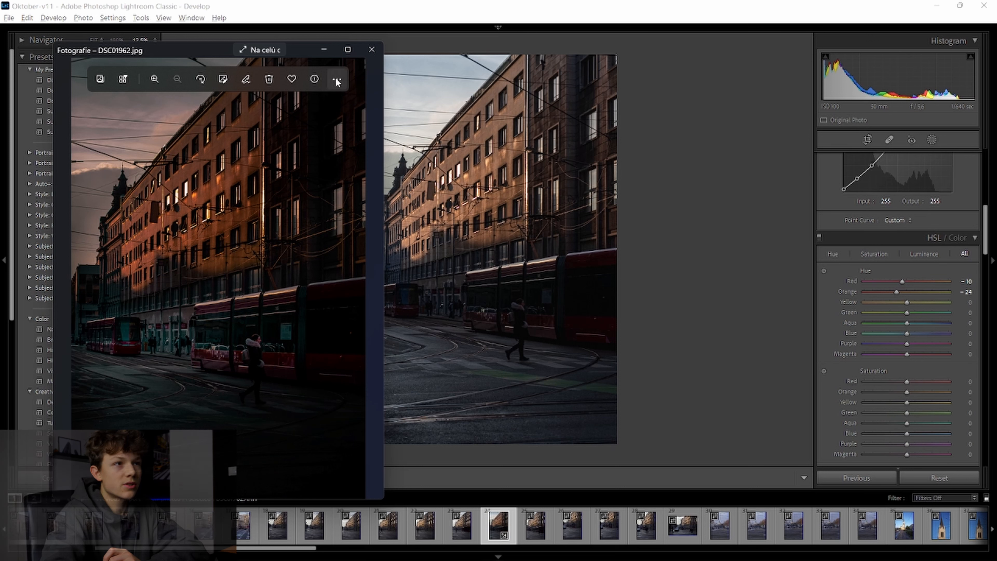
pyautogui.click(324, 49)
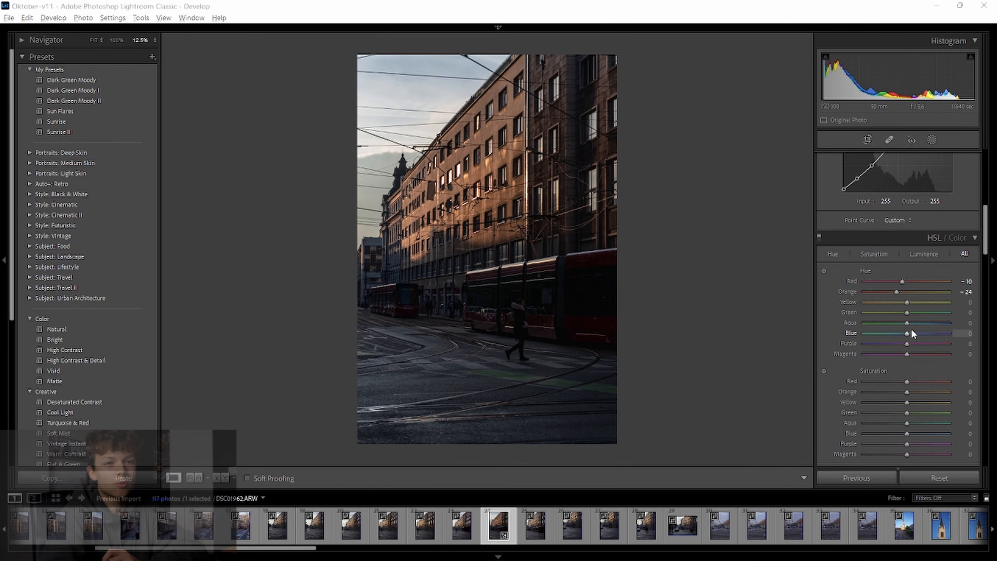
# Set the HSL hues to Green +3, Aqua -12, Blue -24, Purple +26 and Magenta -14
pyautogui.click(908, 316)
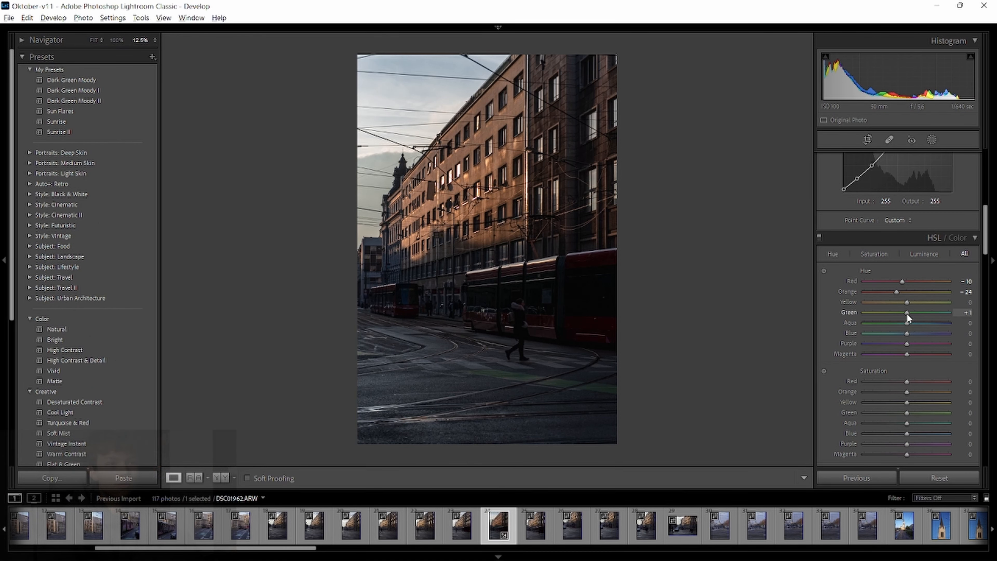
pyautogui.moveTo(907, 334); pyautogui.dragTo(897, 334)
pyautogui.moveTo(907, 344)
pyautogui.mouseDown()
pyautogui.moveTo(918, 344)
pyautogui.moveTo(901, 354)
pyautogui.mouseUp()
# Set the HSL saturation to Red +45, Orange +41, Yellow +30, Green +10, Aqua -10, Blue +14, Purple +19 and Magenta -20
pyautogui.moveTo(907, 381); pyautogui.dragTo(926, 381)
pyautogui.moveTo(907, 392)
pyautogui.mouseDown()
pyautogui.moveTo(895, 393)
pyautogui.moveTo(925, 392)
pyautogui.mouseUp()
pyautogui.moveTo(907, 402)
pyautogui.mouseDown()
pyautogui.moveTo(920, 403)
pyautogui.moveTo(912, 413)
pyautogui.mouseUp()
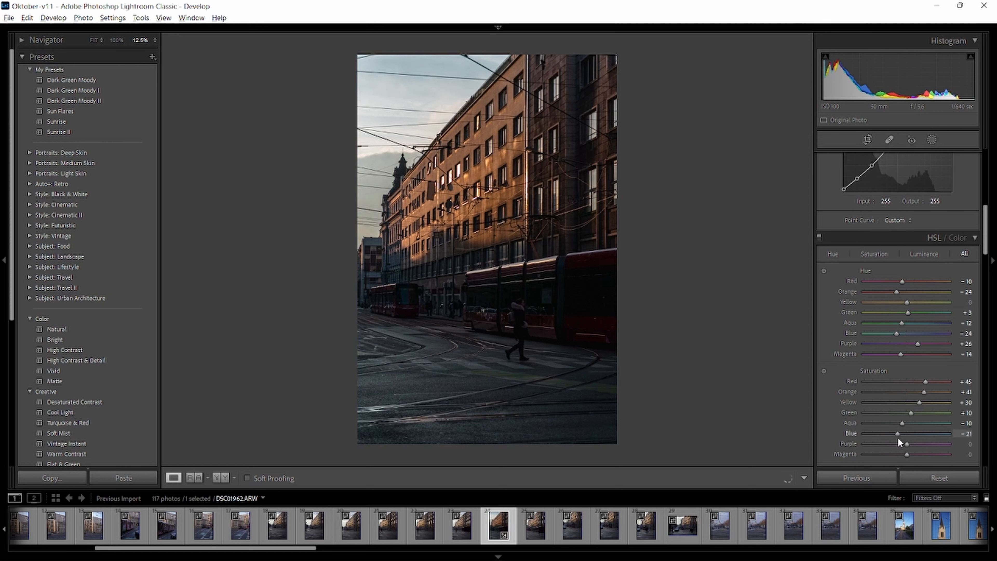
pyautogui.moveTo(920, 455); pyautogui.dragTo(899, 455)
# Set the HSL luminance to Red +31, Orange +41, Green +3, Aqua +28, Blue -33, Purple +36 and Magenta -44
pyautogui.scroll(-5, 899, 455)
pyautogui.moveTo(907, 304); pyautogui.dragTo(910, 304)
pyautogui.moveTo(907, 314); pyautogui.dragTo(908, 335)
pyautogui.moveTo(907, 345)
pyautogui.mouseDown()
pyautogui.moveTo(919, 346)
pyautogui.moveTo(893, 356)
pyautogui.mouseUp()
pyautogui.moveTo(907, 366); pyautogui.dragTo(948, 365)
# Shift the Red hue to -14 and the Orange hue to -53, and compare the photo before and after
pyautogui.scroll(5, 854, 345)
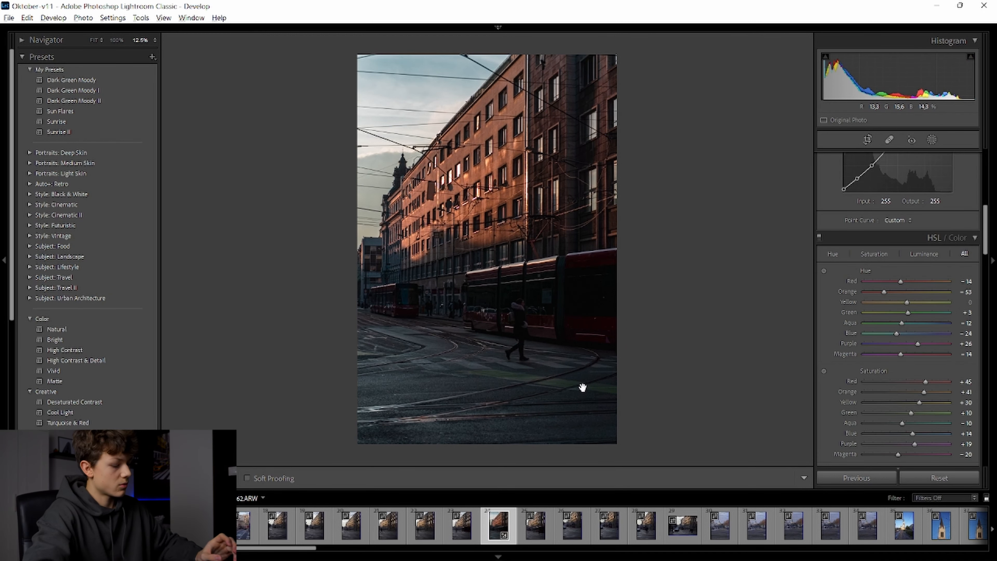
pyautogui.press('y')
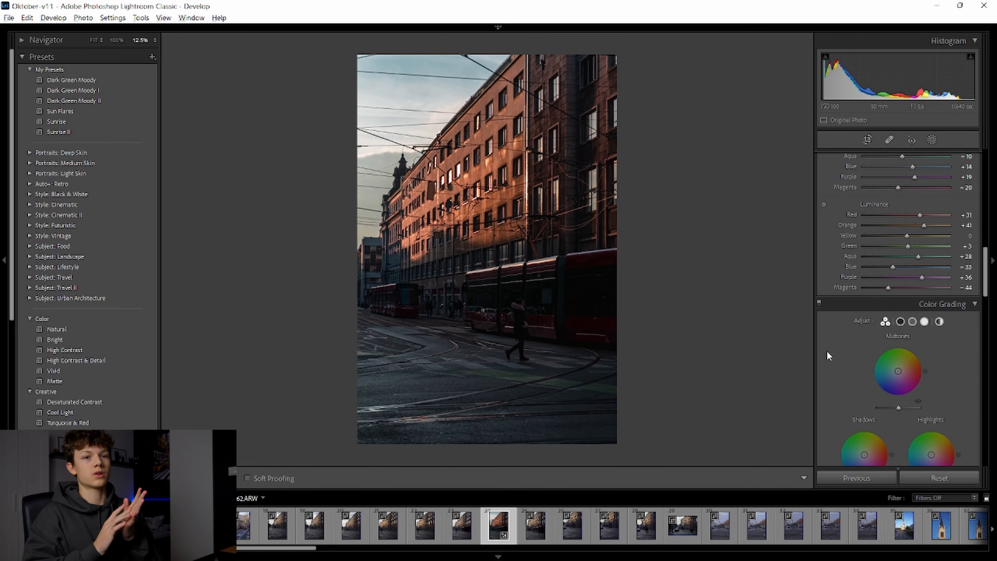
# Tint the Color Grading midtones orange with hue 23 and saturation 8, and darken them very slightly
pyautogui.scroll(-3, 829, 353)
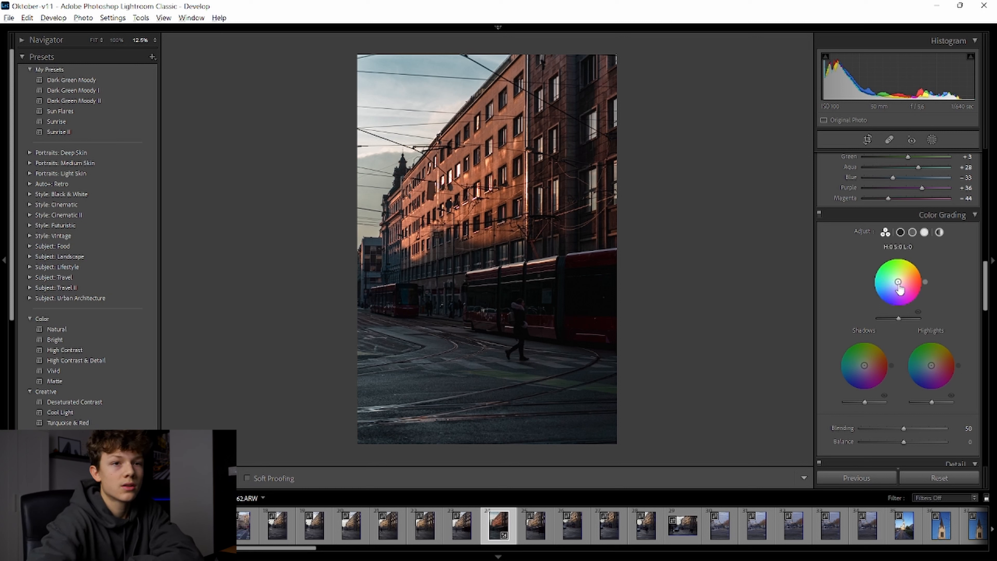
pyautogui.moveTo(899, 283)
pyautogui.mouseDown()
pyautogui.moveTo(889, 269)
pyautogui.moveTo(879, 283)
pyautogui.moveTo(902, 259)
pyautogui.moveTo(880, 276)
pyautogui.moveTo(917, 285)
pyautogui.moveTo(907, 271)
pyautogui.moveTo(902, 281)
pyautogui.mouseUp()
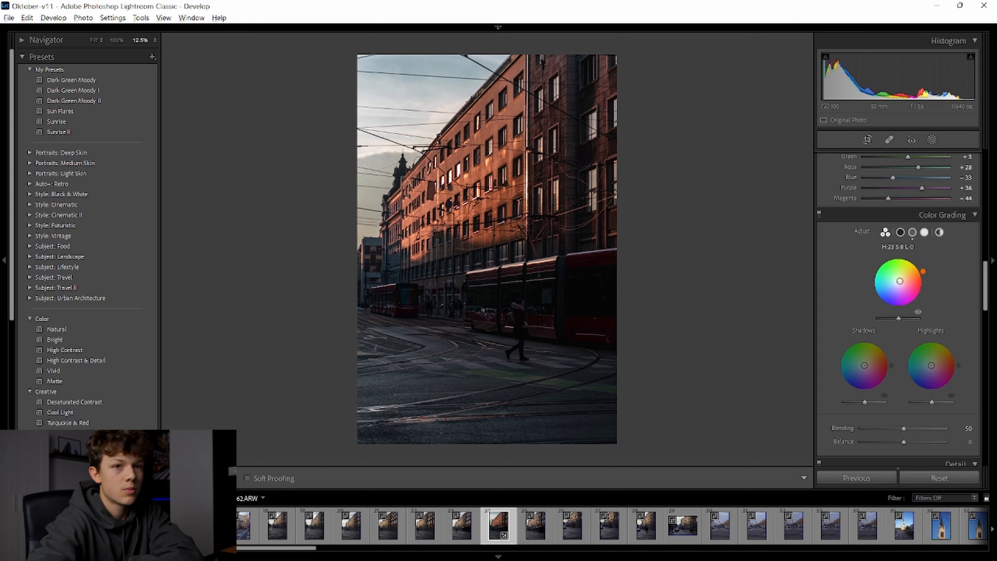
pyautogui.moveTo(899, 317)
pyautogui.mouseDown()
pyautogui.moveTo(889, 320)
pyautogui.moveTo(898, 318)
pyautogui.mouseUp()
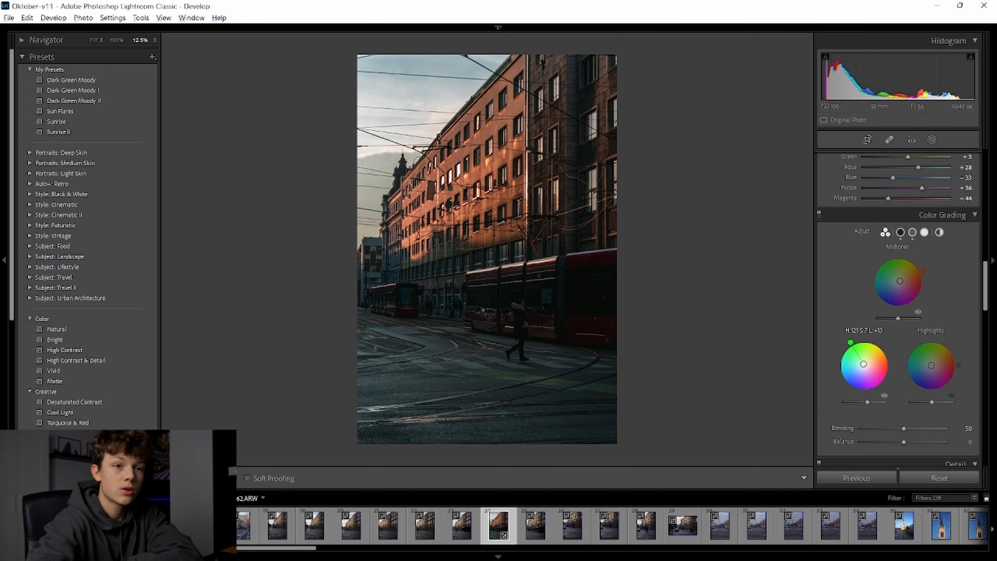
# Grade the shadows teal (hue 162, saturation 11, luminance +13) and the highlights warm red and darker, with Blending 55 and Balance -14
pyautogui.moveTo(863, 362)
pyautogui.mouseDown()
pyautogui.moveTo(858, 375)
pyautogui.moveTo(862, 364)
pyautogui.mouseUp()
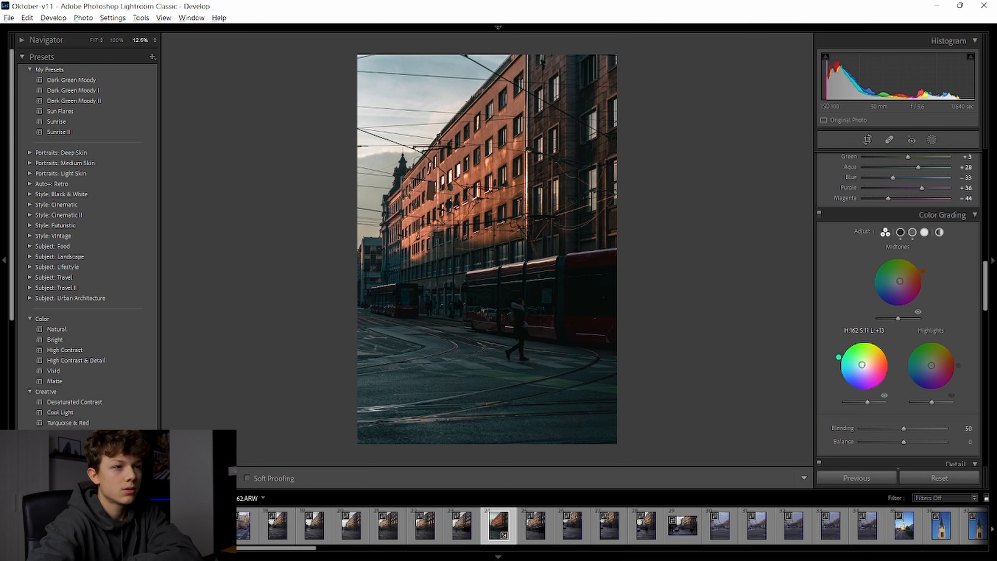
pyautogui.scroll(-3, 899, 346)
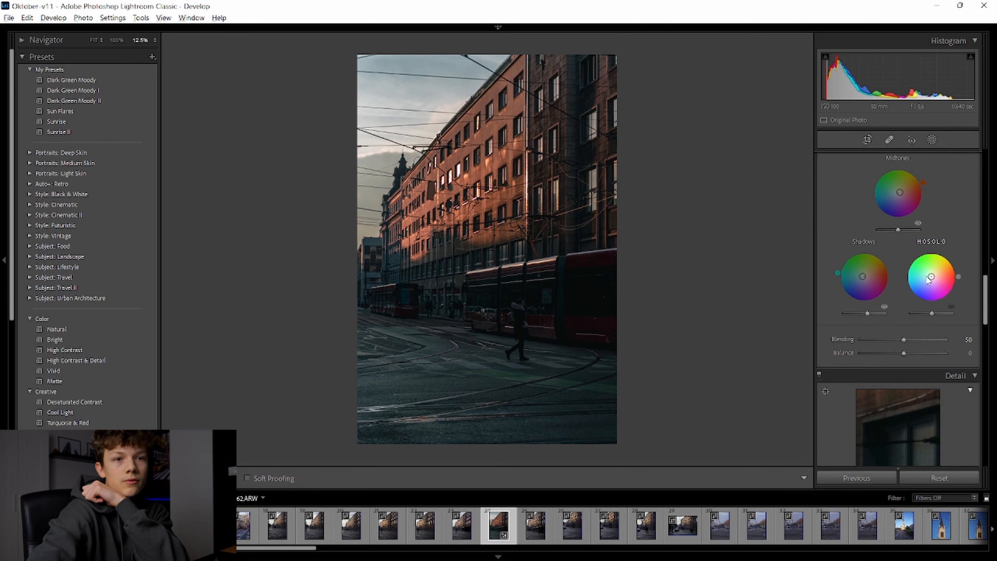
pyautogui.moveTo(932, 277); pyautogui.dragTo(941, 275)
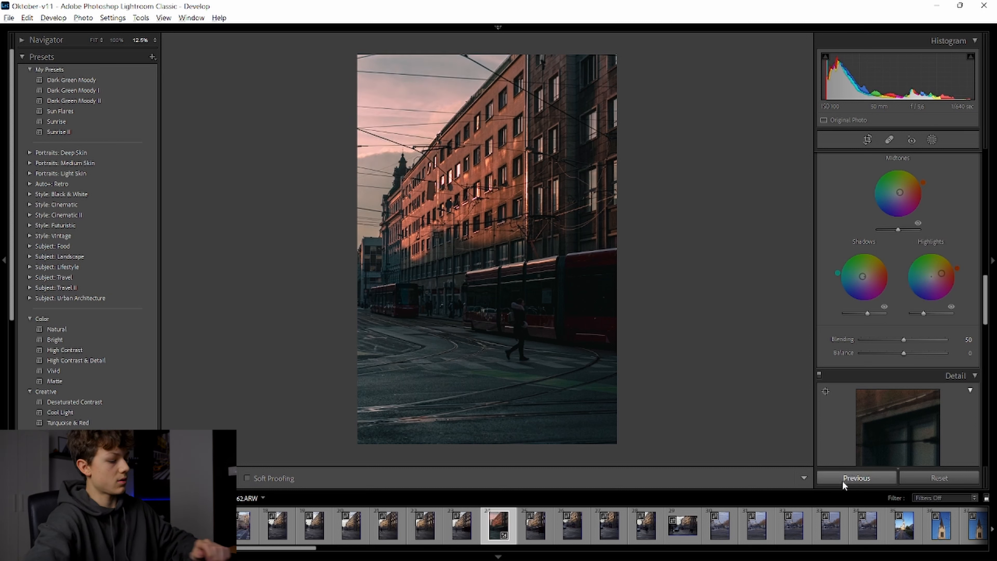
pyautogui.scroll(-6, 912, 370)
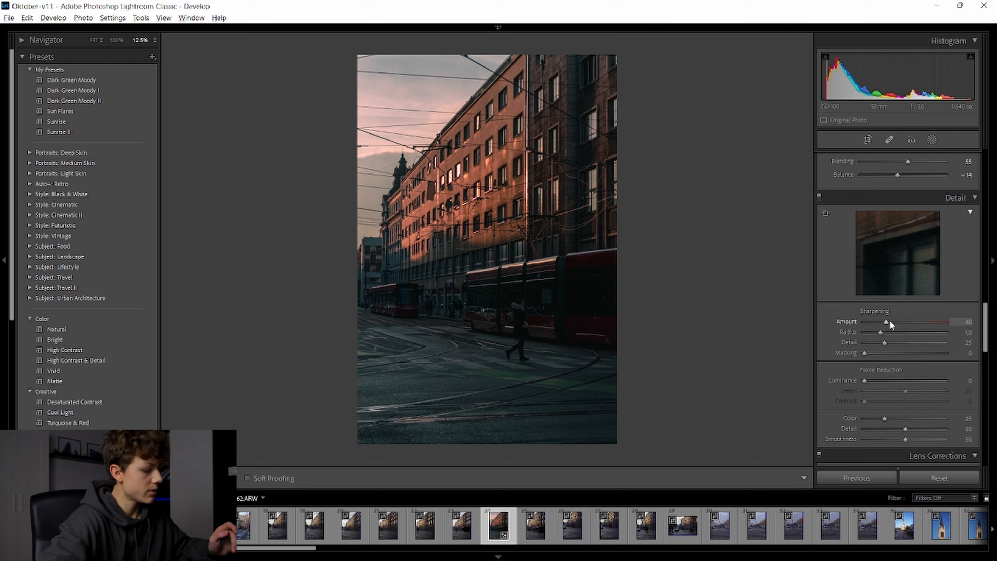
# Set the sharpening to Amount 23, Radius 0.7, Detail 27 and Masking 90, using the grayscale preview to judge it
pyautogui.press('alt')
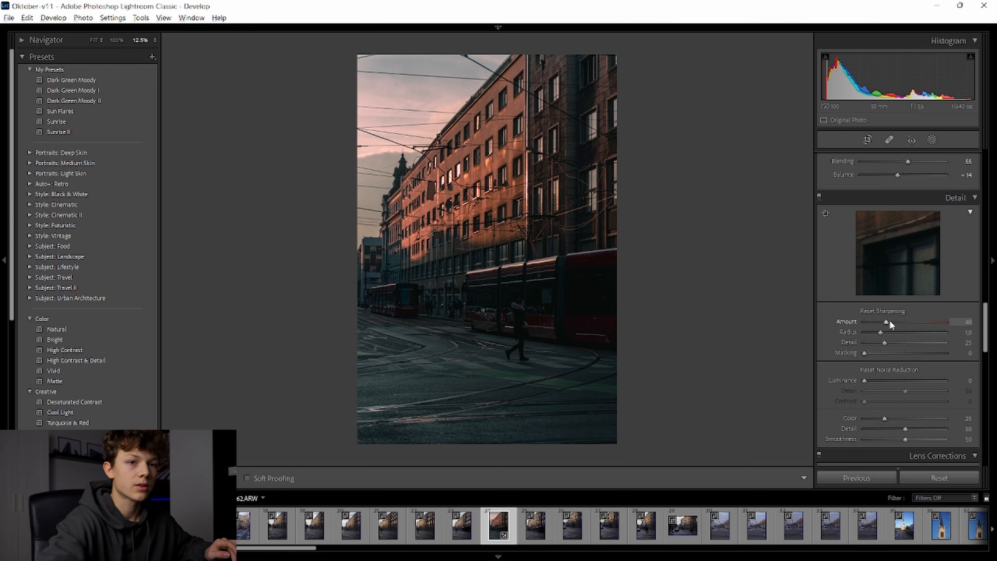
pyautogui.moveTo(887, 322)
pyautogui.mouseDown()
pyautogui.moveTo(993, 322)
pyautogui.moveTo(855, 327)
pyautogui.moveTo(895, 328)
pyautogui.mouseUp()
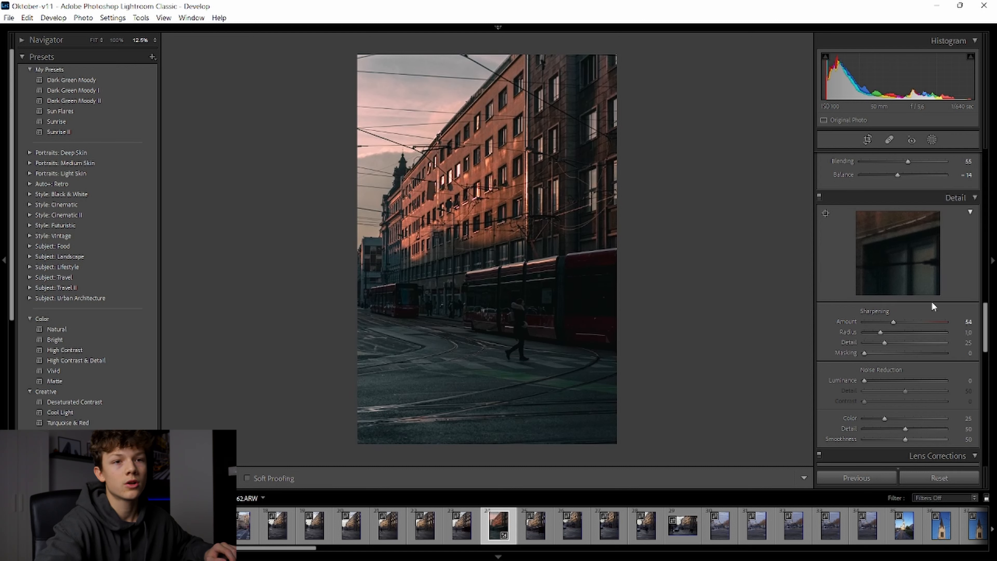
pyautogui.moveTo(893, 321); pyautogui.dragTo(519, 323)
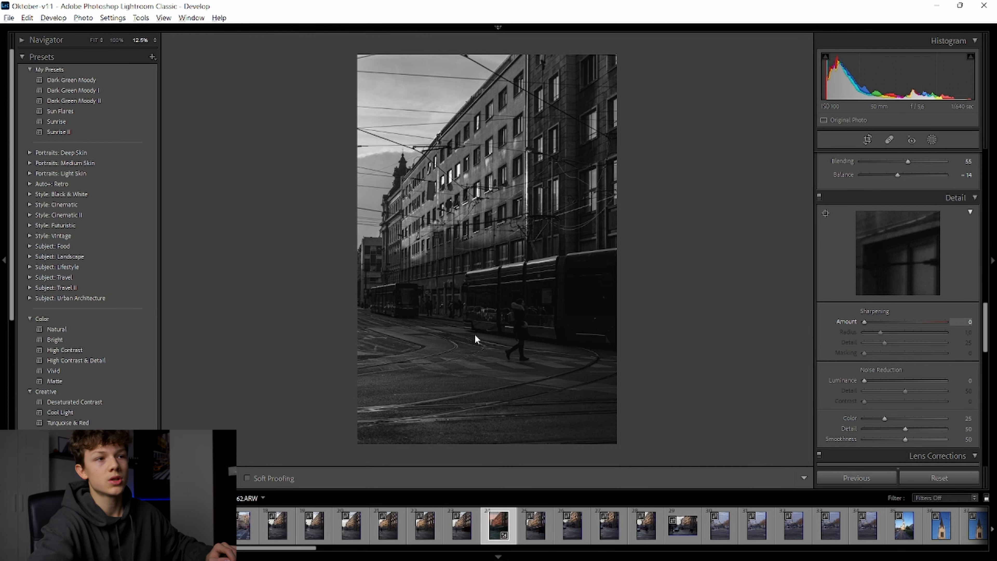
pyautogui.moveTo(446, 343); pyautogui.dragTo(465, 338)
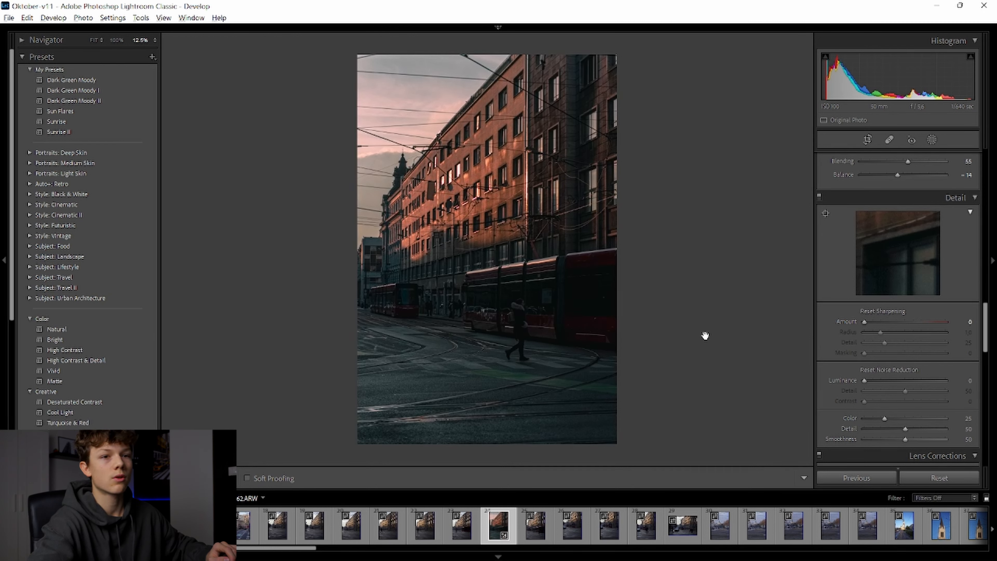
pyautogui.moveTo(864, 321); pyautogui.dragTo(946, 322)
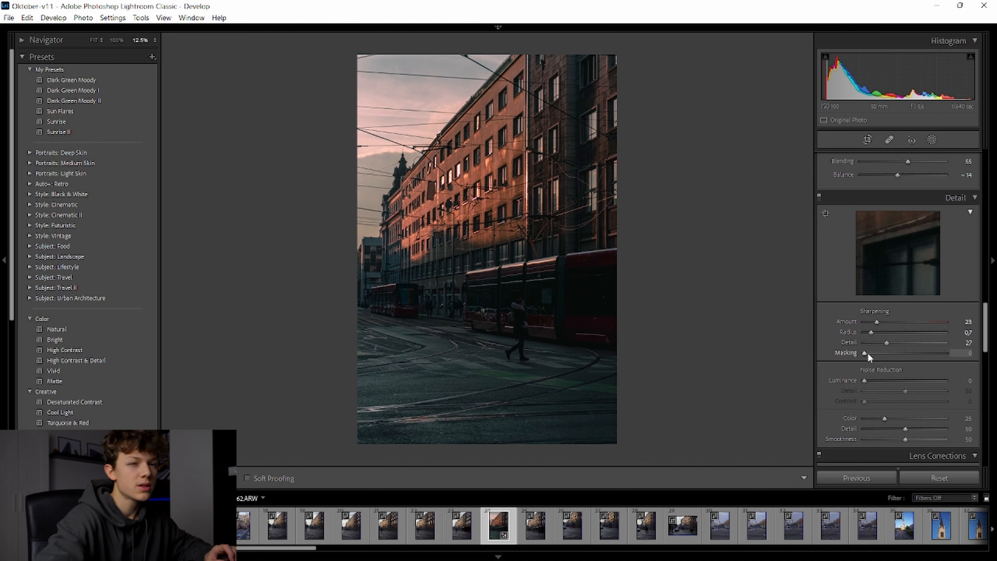
pyautogui.moveTo(863, 352); pyautogui.dragTo(940, 352)
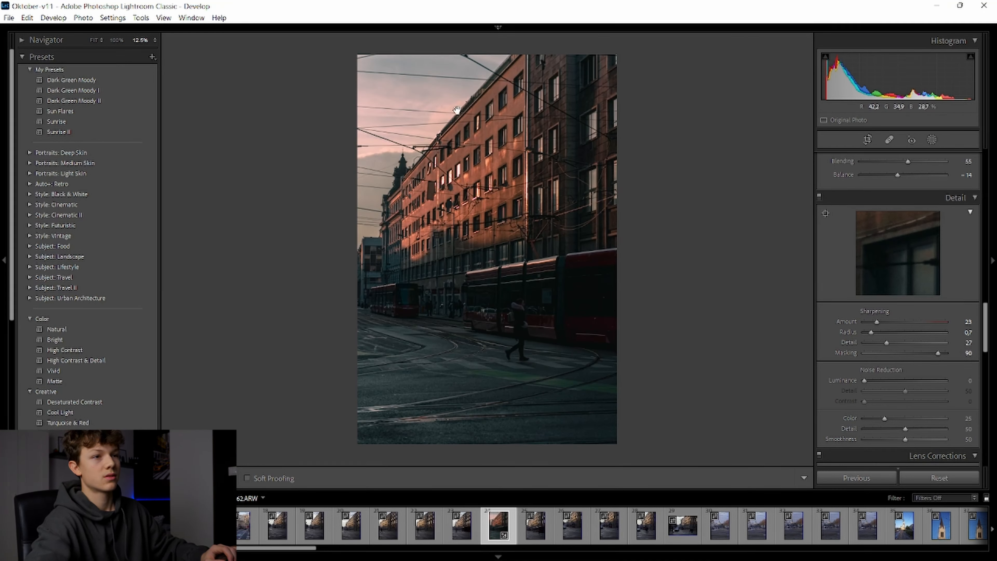
# Calibrate the Red Primary to hue -15 and saturation +25 and the Green Primary to hue -4 and saturation +33
pyautogui.scroll(-10, 844, 240)
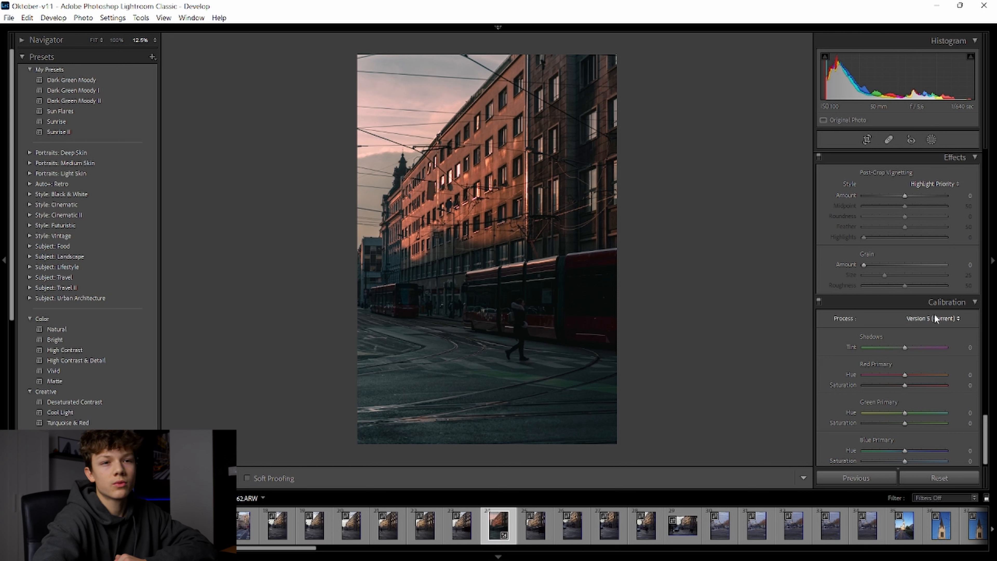
pyautogui.scroll(-1, 910, 408)
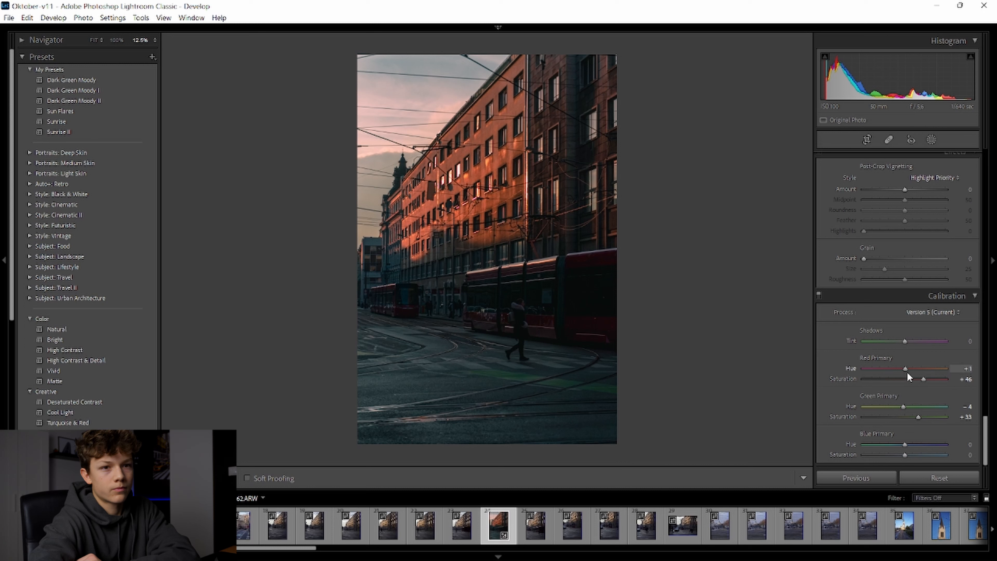
pyautogui.moveTo(907, 372); pyautogui.dragTo(916, 379)
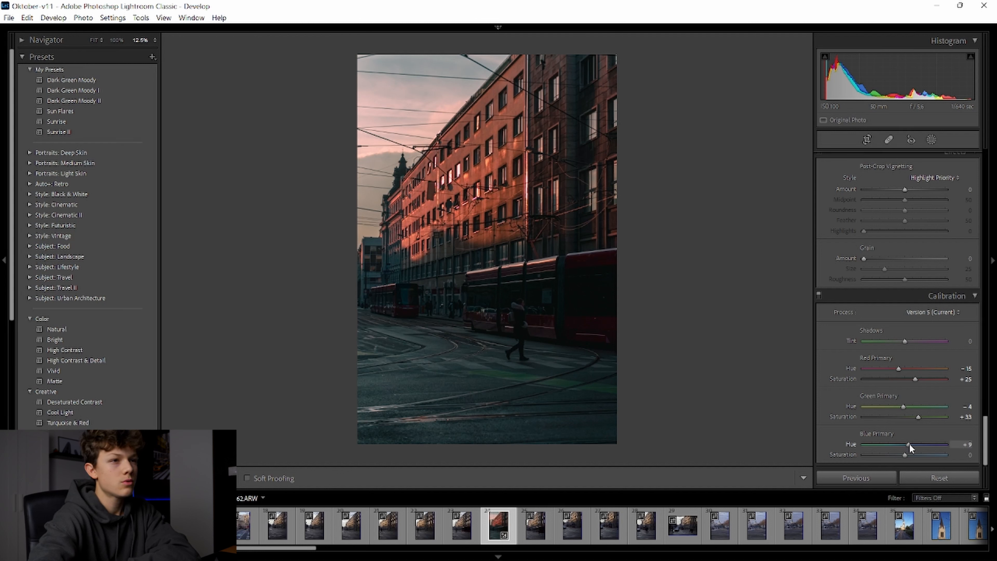
pyautogui.moveTo(909, 444); pyautogui.dragTo(909, 445)
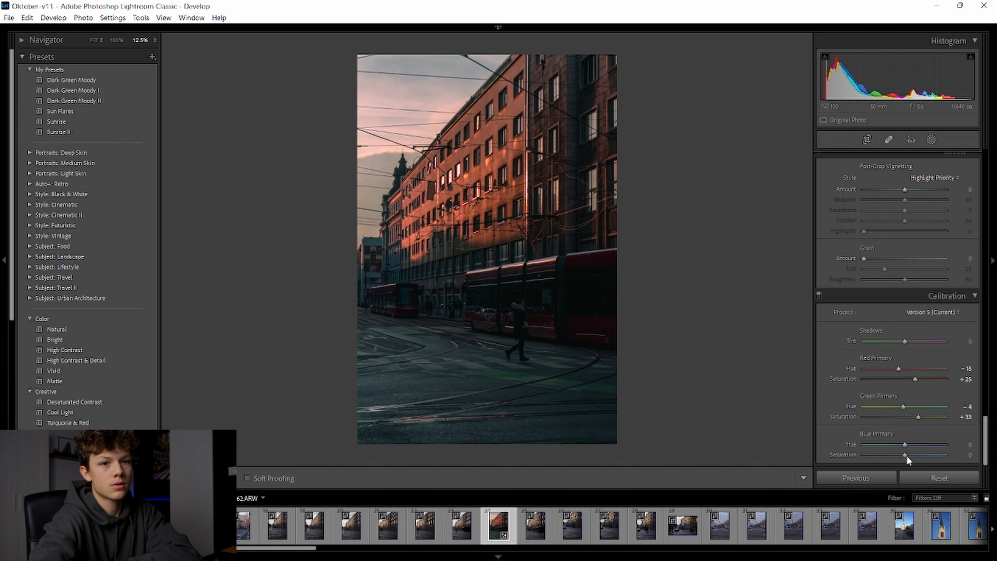
# Add a dark post-crop vignette with Amount -18 and Midpoint 11
pyautogui.scroll(3, 868, 348)
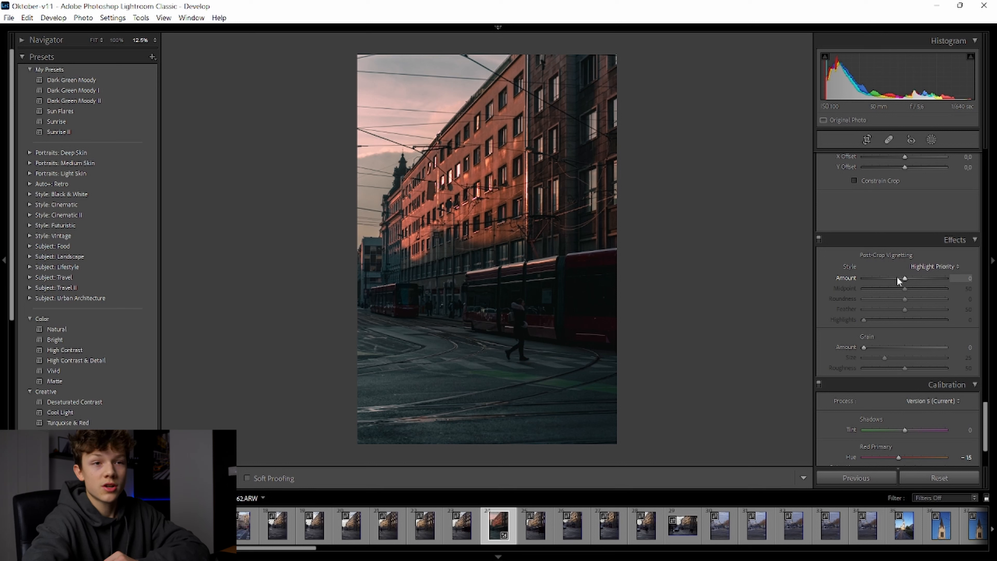
pyautogui.click(908, 279)
pyautogui.moveTo(906, 281); pyautogui.dragTo(899, 279)
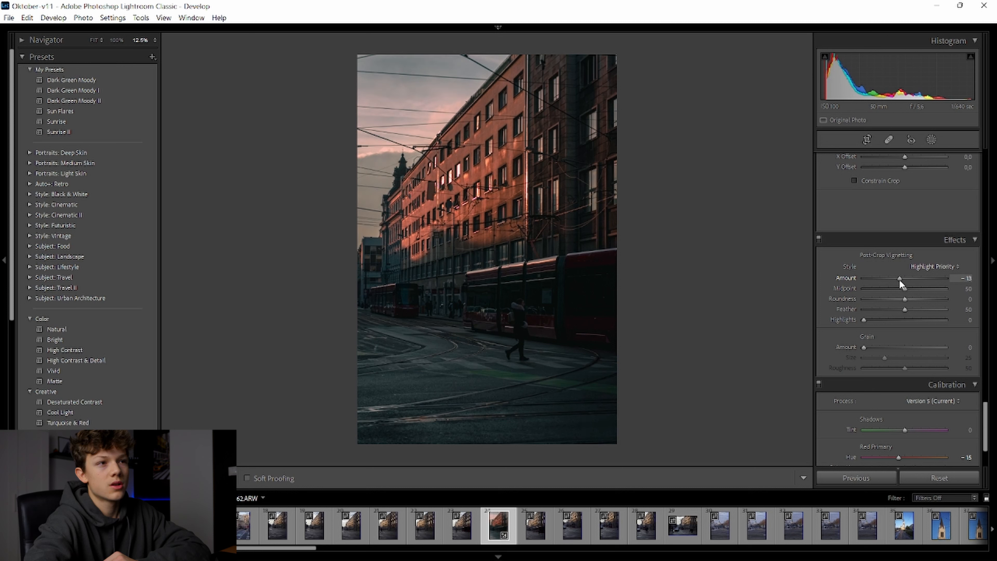
pyautogui.moveTo(898, 279); pyautogui.dragTo(818, 295)
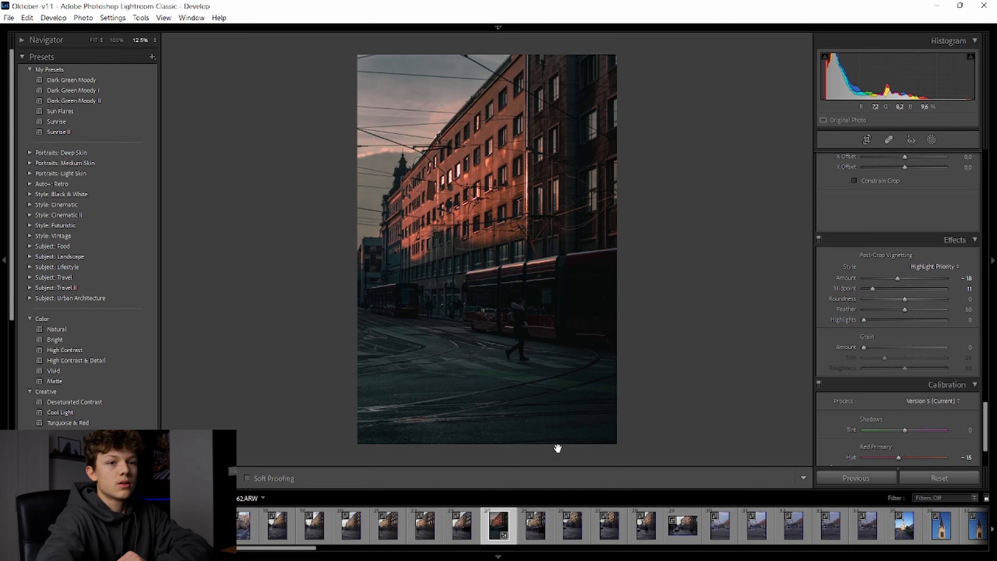
# Soften the vignette by setting its Feather to 96, Roundness to -62 and Highlights to 3
pyautogui.moveTo(906, 310); pyautogui.dragTo(946, 310)
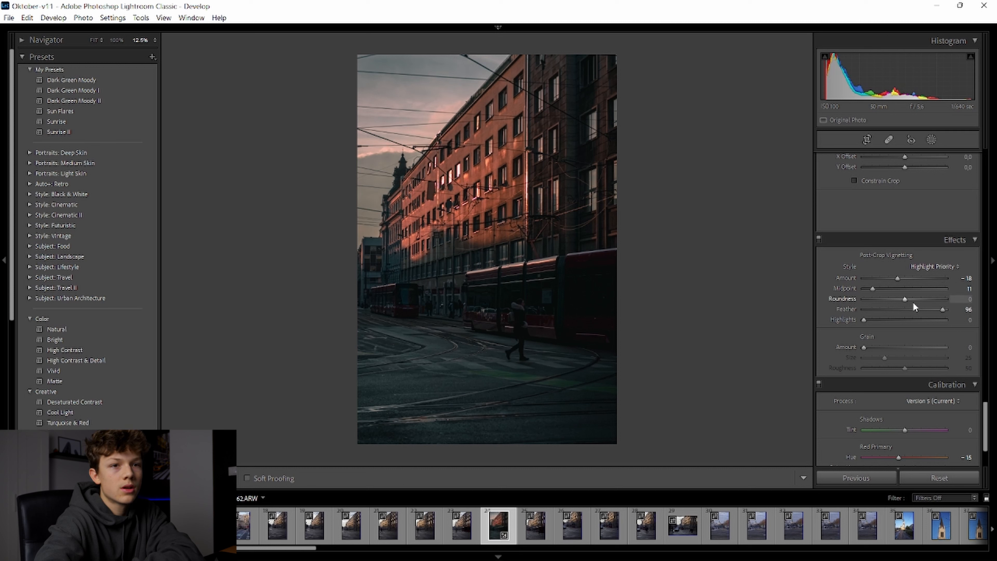
pyautogui.moveTo(957, 302); pyautogui.dragTo(875, 297)
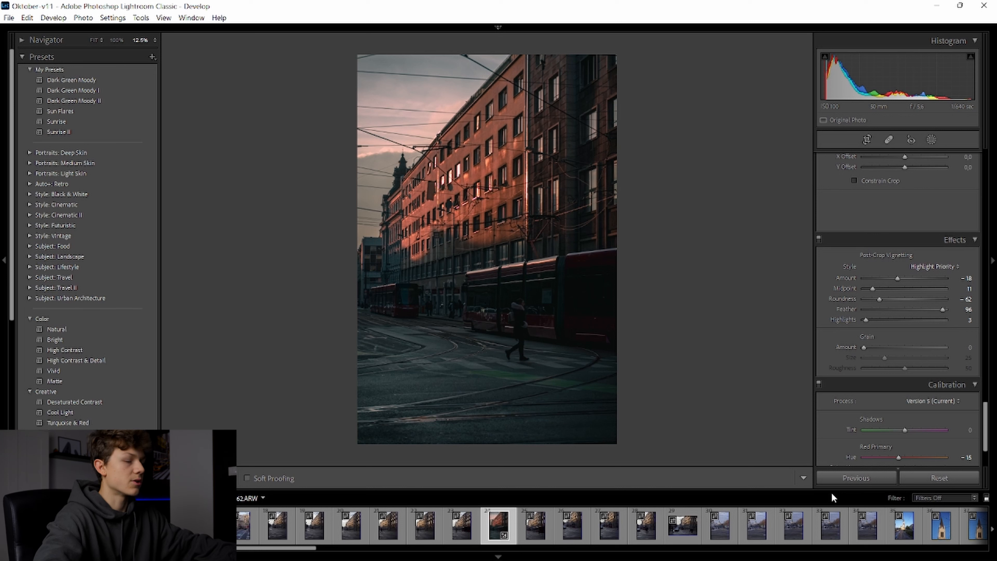
# Add a radial gradient mask shaped as a wide, flat, slightly tilted ellipse covering both trams
pyautogui.click(934, 140)
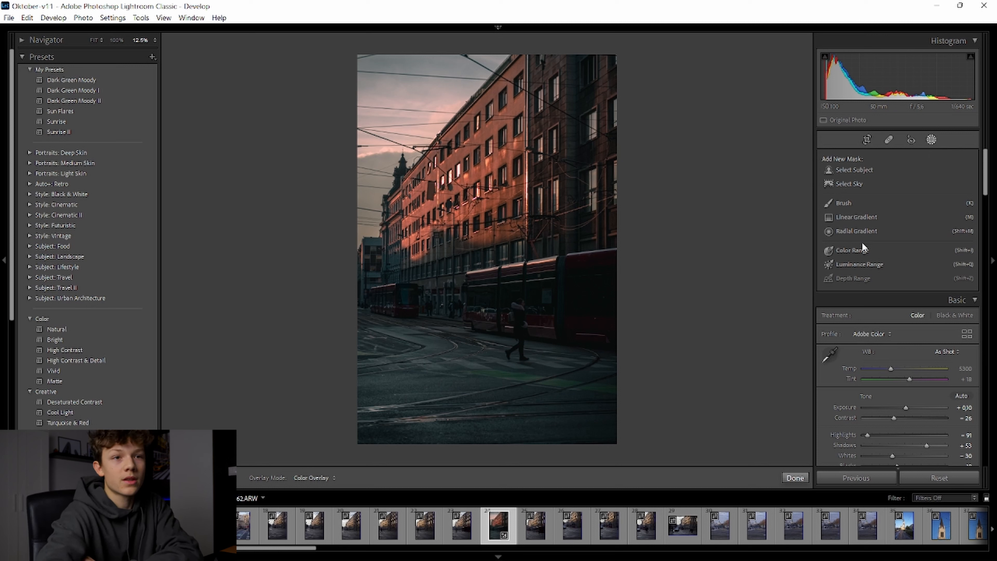
pyautogui.click(858, 232)
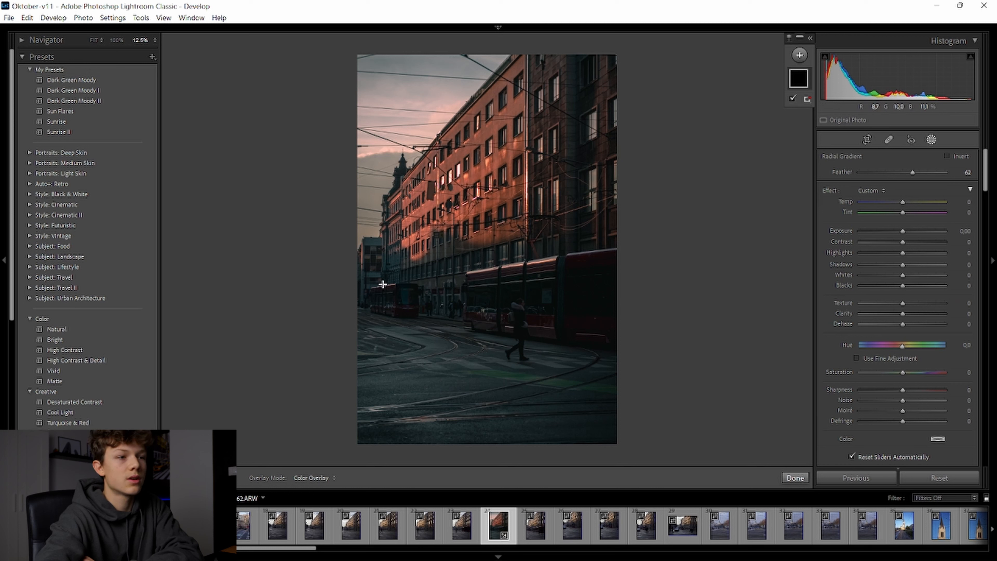
pyautogui.moveTo(377, 285); pyautogui.dragTo(692, 340)
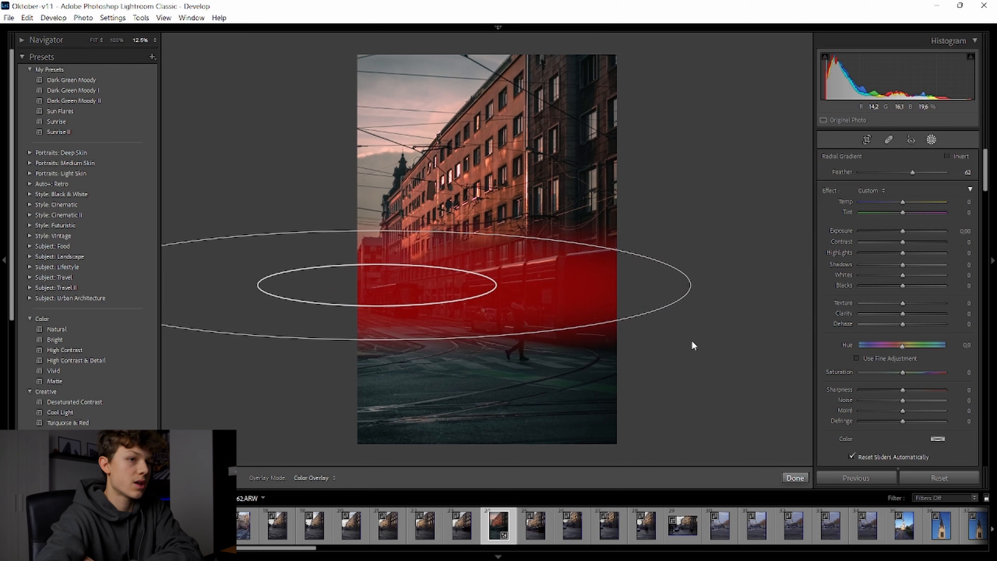
pyautogui.moveTo(701, 291); pyautogui.dragTo(706, 271)
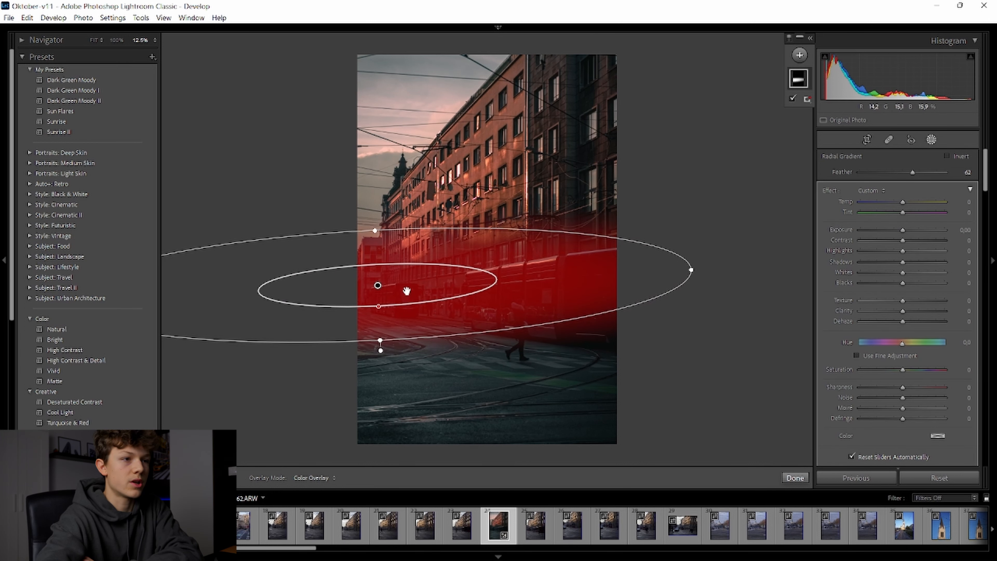
pyautogui.moveTo(372, 289); pyautogui.dragTo(490, 299)
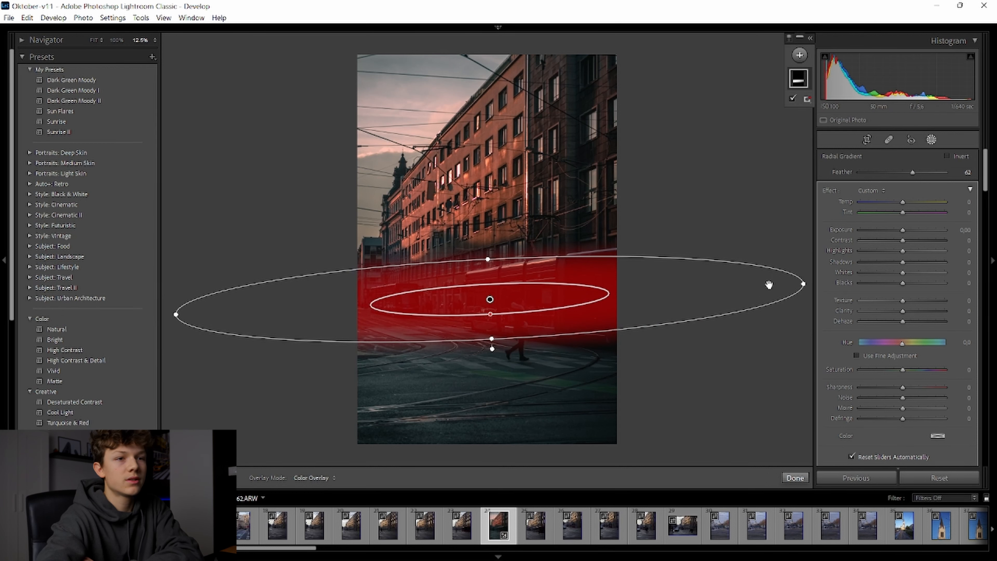
pyautogui.moveTo(807, 284)
pyautogui.mouseDown()
pyautogui.moveTo(741, 290)
pyautogui.moveTo(789, 285)
pyautogui.mouseUp()
pyautogui.moveTo(601, 293); pyautogui.dragTo(610, 292)
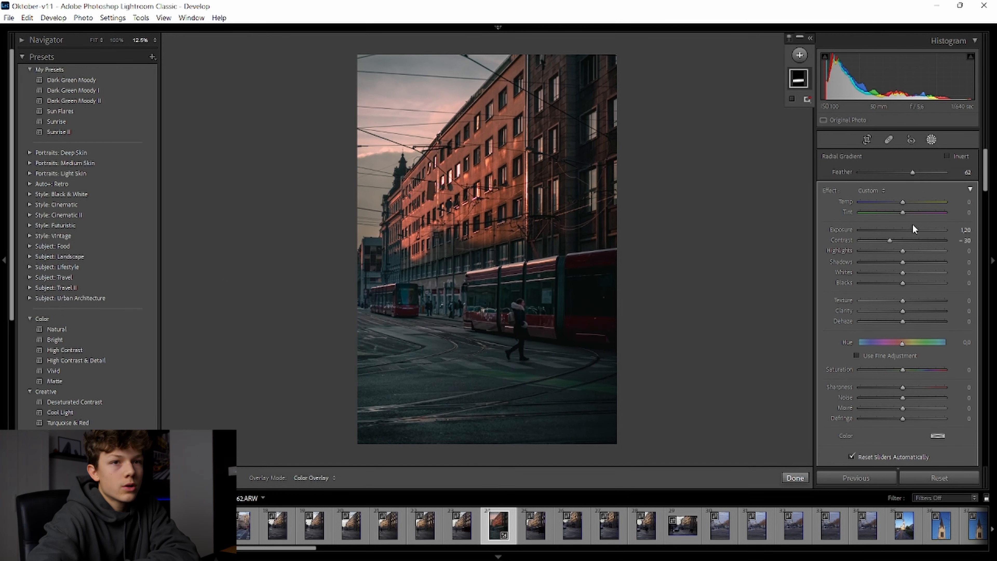
# Brighten the tram mask with Exposure 1.25, Contrast -30, Highlights 19 and Feather 56, and compare the photo with masking off and on
pyautogui.moveTo(916, 231); pyautogui.dragTo(904, 262)
pyautogui.moveTo(486, 306); pyautogui.dragTo(515, 305)
pyautogui.moveTo(403, 308); pyautogui.dragTo(419, 308)
pyautogui.moveTo(530, 313)
pyautogui.mouseDown()
pyautogui.moveTo(523, 320)
pyautogui.moveTo(529, 315)
pyautogui.mouseUp()
pyautogui.moveTo(527, 258)
pyautogui.mouseDown()
pyautogui.moveTo(526, 249)
pyautogui.moveTo(527, 258)
pyautogui.mouseUp()
pyautogui.moveTo(531, 300); pyautogui.dragTo(526, 301)
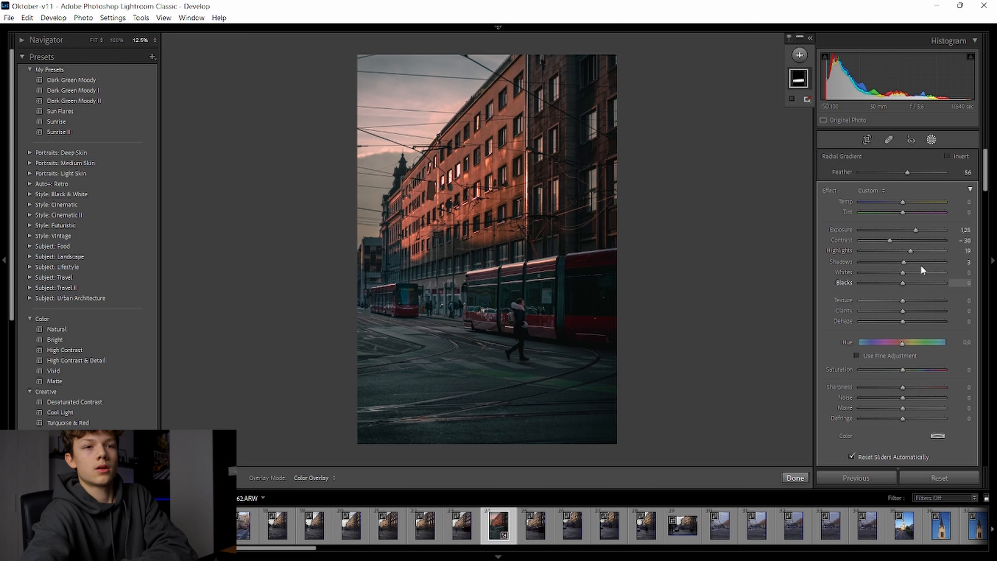
pyautogui.moveTo(905, 261)
pyautogui.mouseDown()
pyautogui.moveTo(919, 260)
pyautogui.moveTo(903, 262)
pyautogui.moveTo(921, 272)
pyautogui.mouseUp()
pyautogui.click(826, 449)
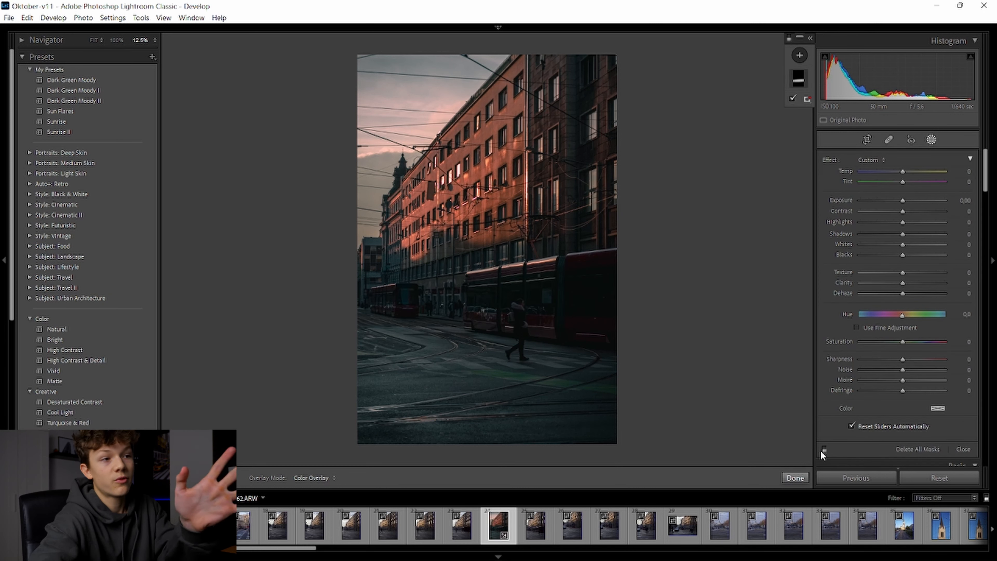
pyautogui.click(824, 449)
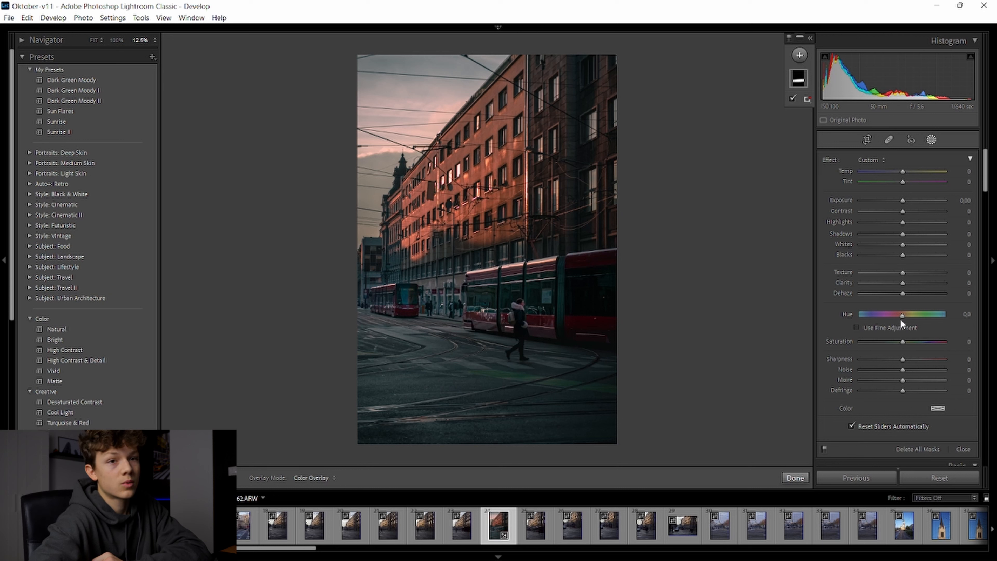
# Add a tilted radial mask over the sunlit facade with Exposure 0.27, Contrast 46, Highlights 10, Shadows -18, Whites -45, Blacks -17, Texture -8 and Saturation 3
pyautogui.moveTo(902, 316); pyautogui.dragTo(887, 317)
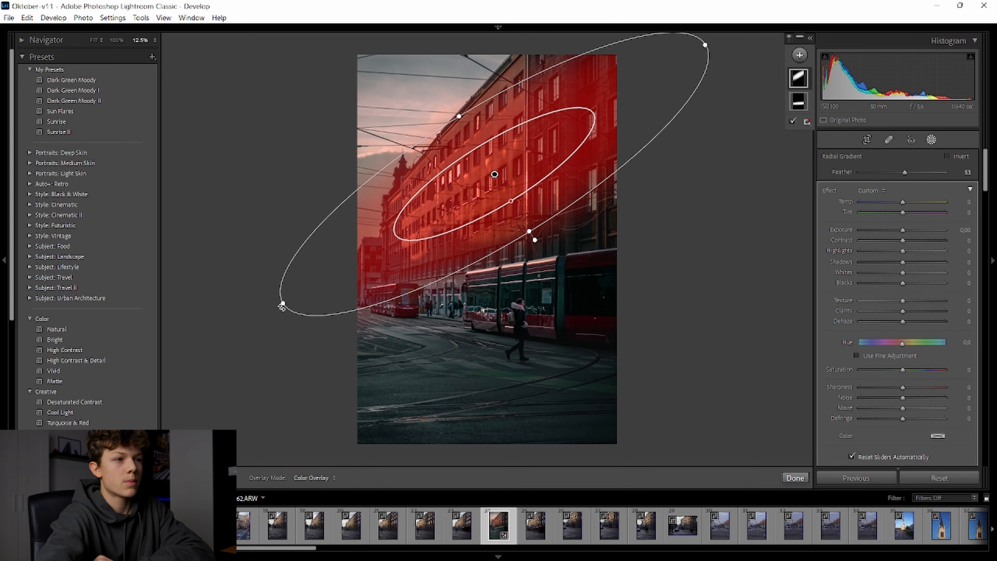
pyautogui.moveTo(282, 306); pyautogui.dragTo(354, 259)
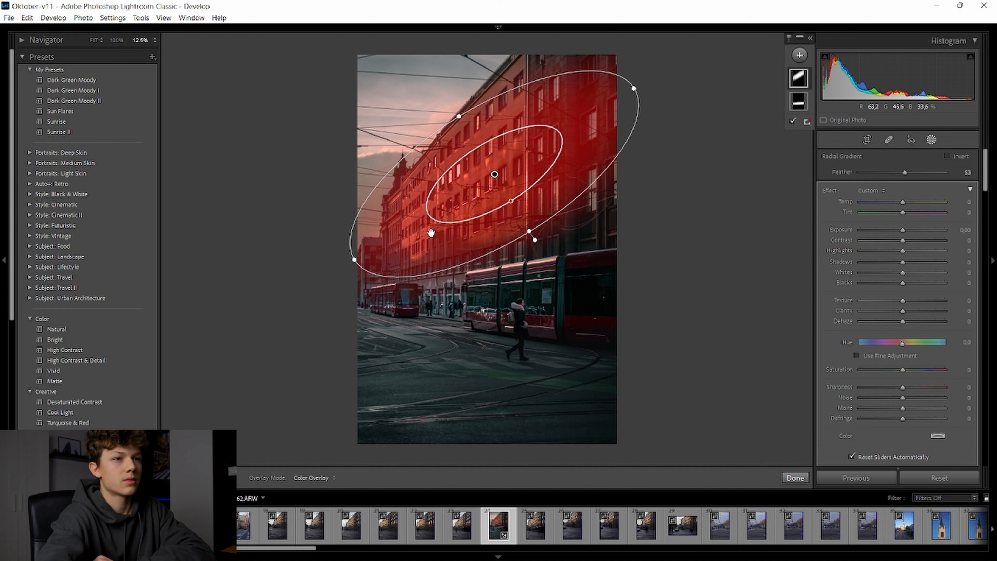
pyautogui.moveTo(545, 252); pyautogui.dragTo(536, 271)
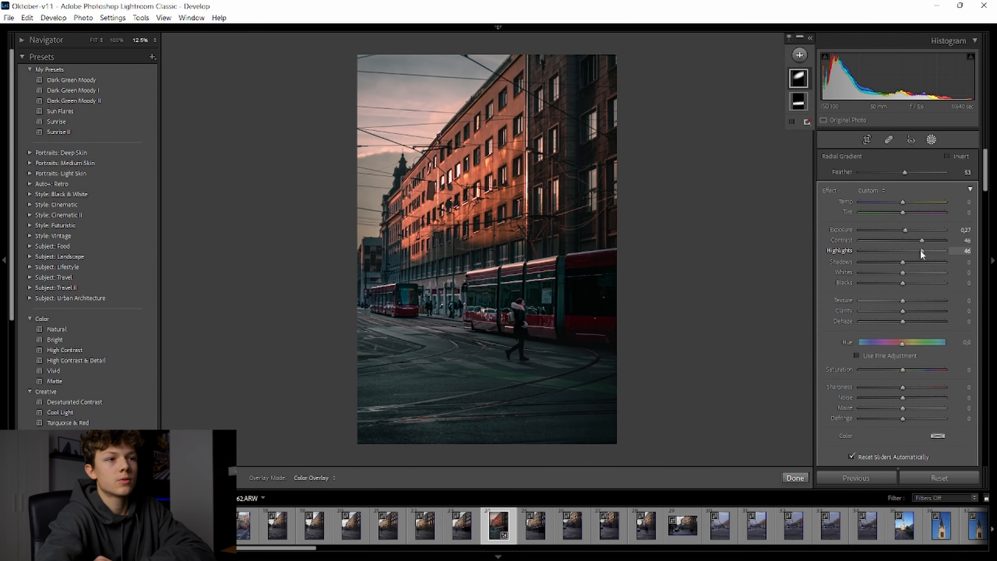
pyautogui.moveTo(920, 249); pyautogui.dragTo(897, 269)
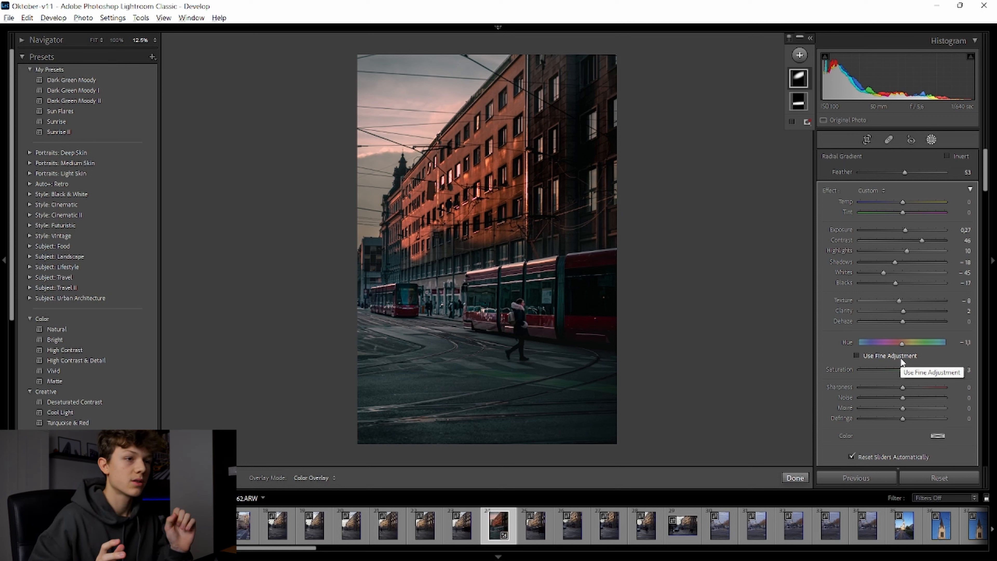
# Add a diagonal linear gradient over the sky with Temp 20, Exposure 0.71, Contrast -9, Highlights -48, Shadows 28 and Whites 6
pyautogui.click(800, 55)
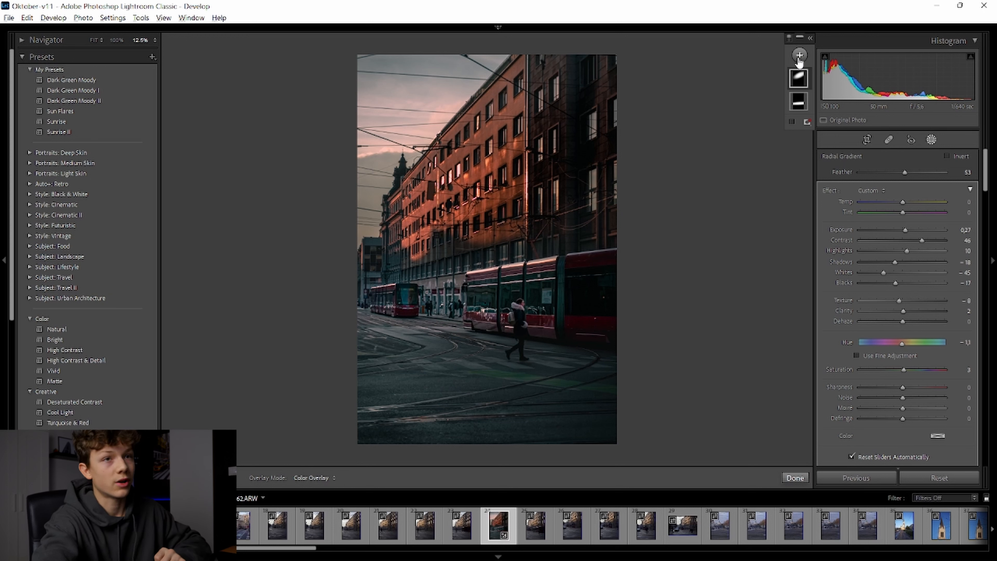
pyautogui.click(799, 57)
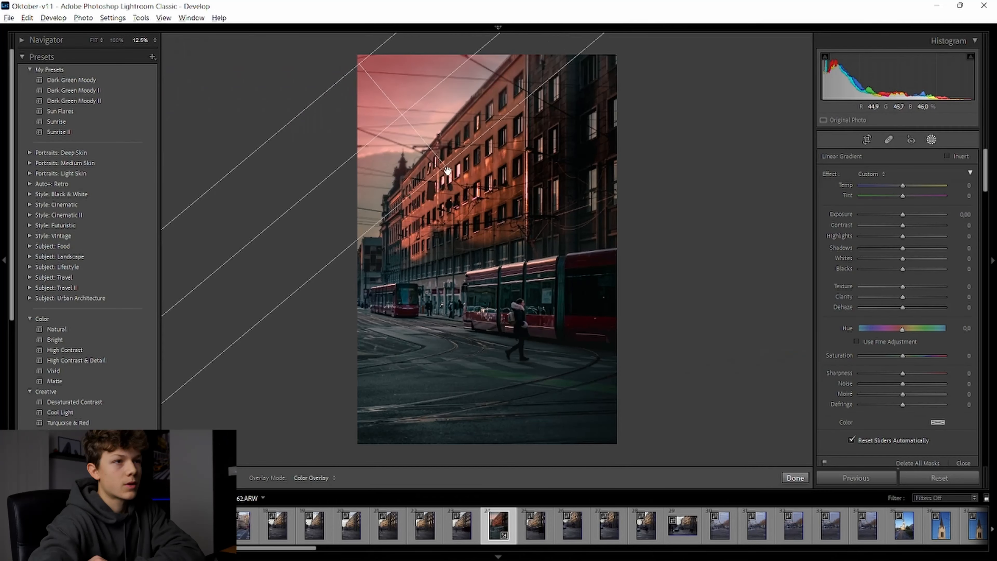
pyautogui.moveTo(389, 338); pyautogui.dragTo(394, 345)
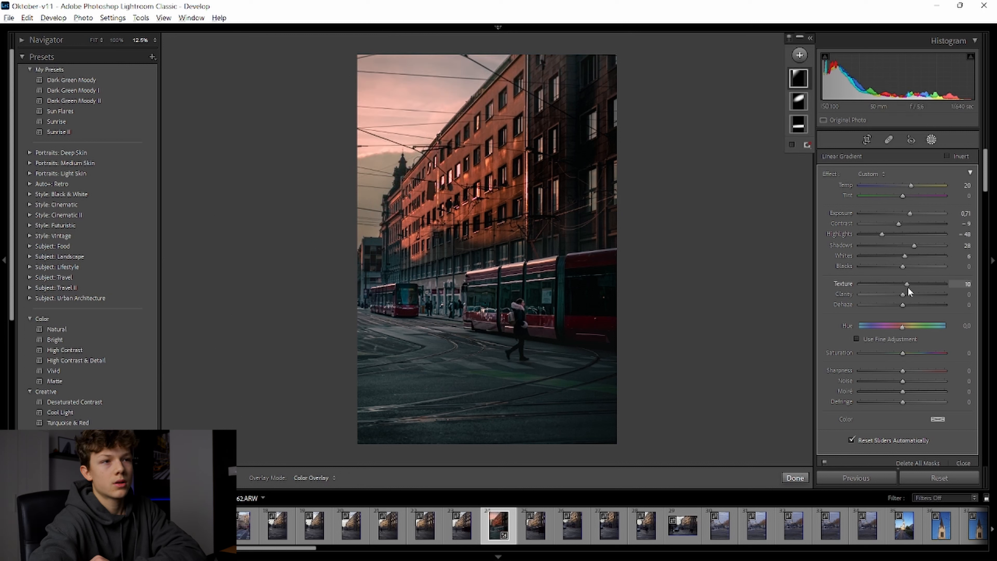
# Set the sky gradient's Texture to 13 and try a strong Clarity of about 68
pyautogui.moveTo(908, 286); pyautogui.dragTo(977, 283)
pyautogui.moveTo(913, 286); pyautogui.dragTo(908, 288)
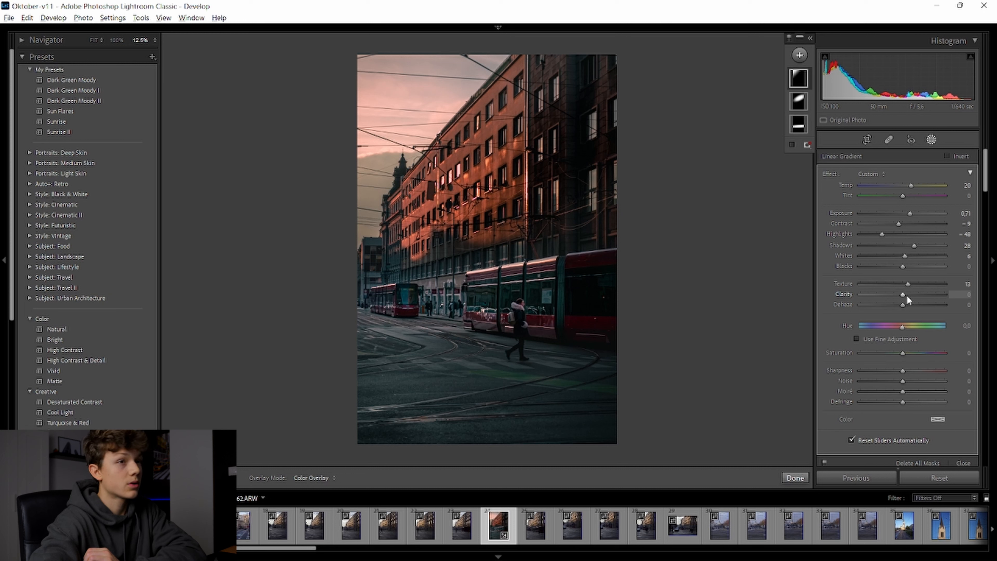
pyautogui.moveTo(907, 295); pyautogui.dragTo(963, 287)
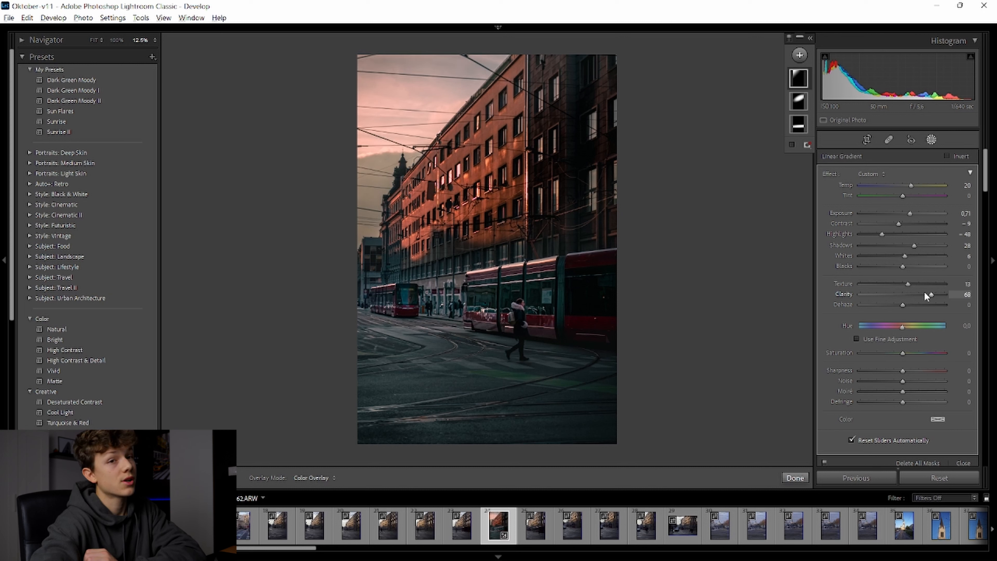
# Darken the photo's lower-right street with a linear gradient at Exposure -1.50, Contrast 44 and Highlights -47, and compare the photo with masking off and on
pyautogui.moveTo(592, 461); pyautogui.dragTo(567, 358)
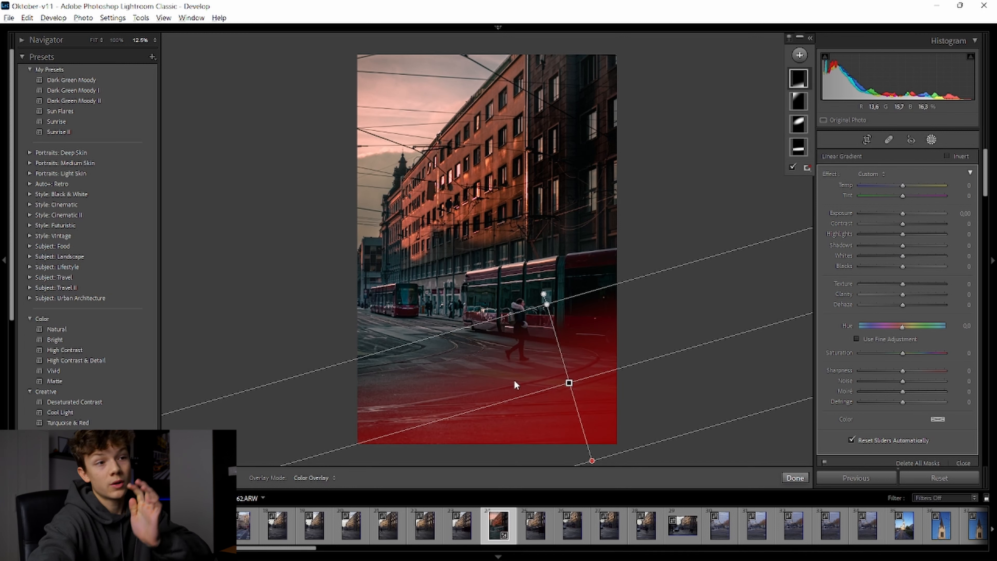
pyautogui.click(892, 214)
pyautogui.moveTo(893, 216); pyautogui.dragTo(888, 215)
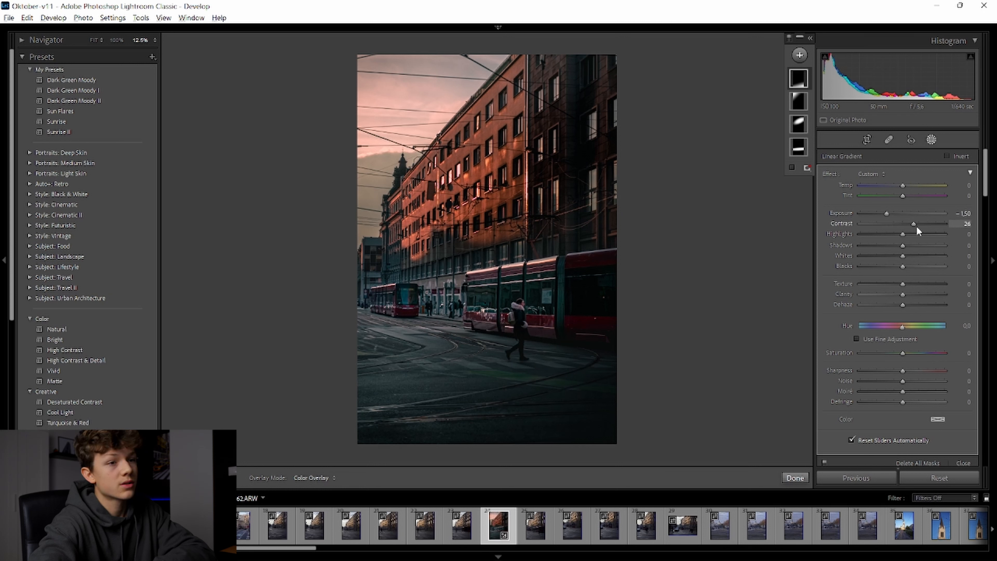
pyautogui.moveTo(914, 227); pyautogui.dragTo(823, 235)
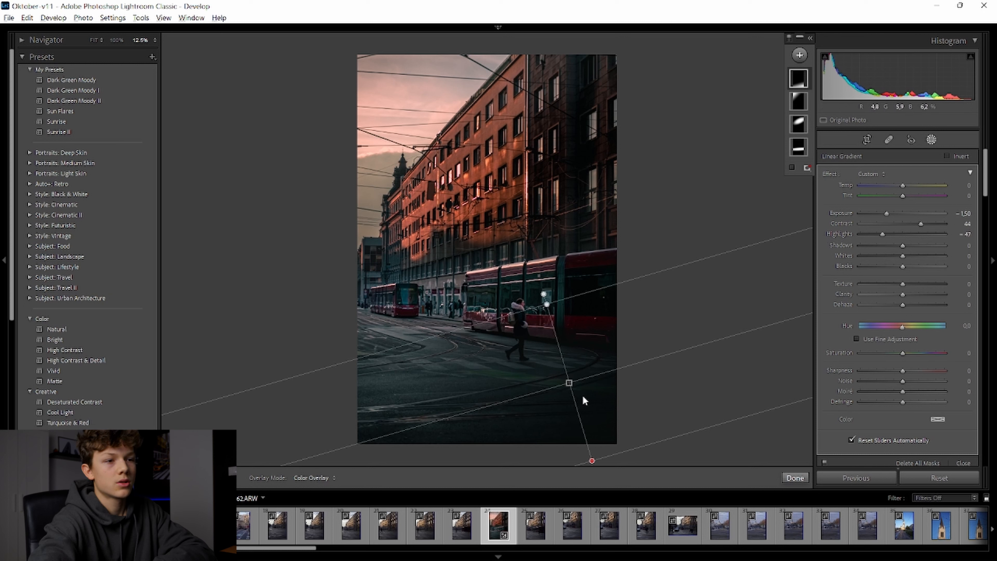
pyautogui.click(569, 383)
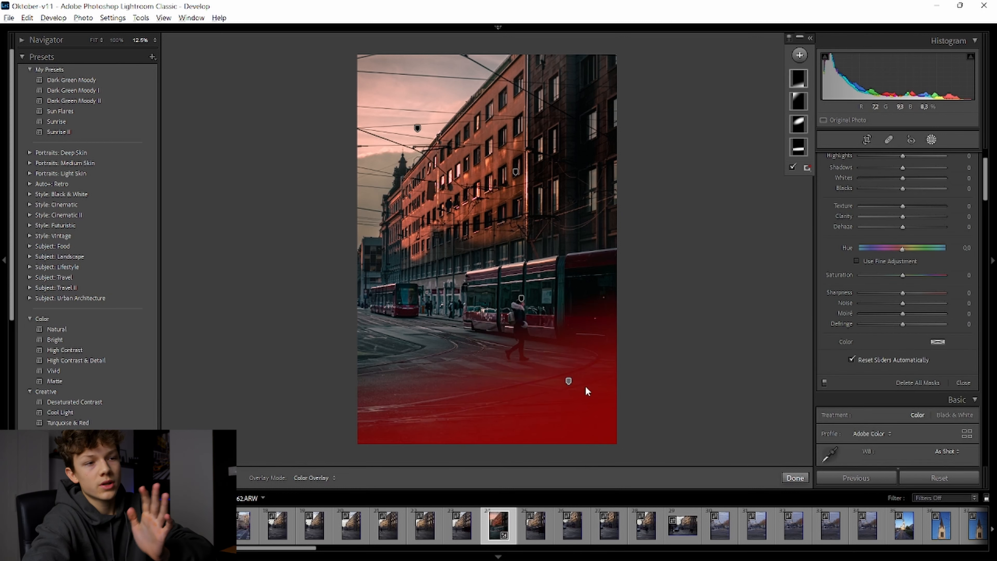
pyautogui.click(825, 382)
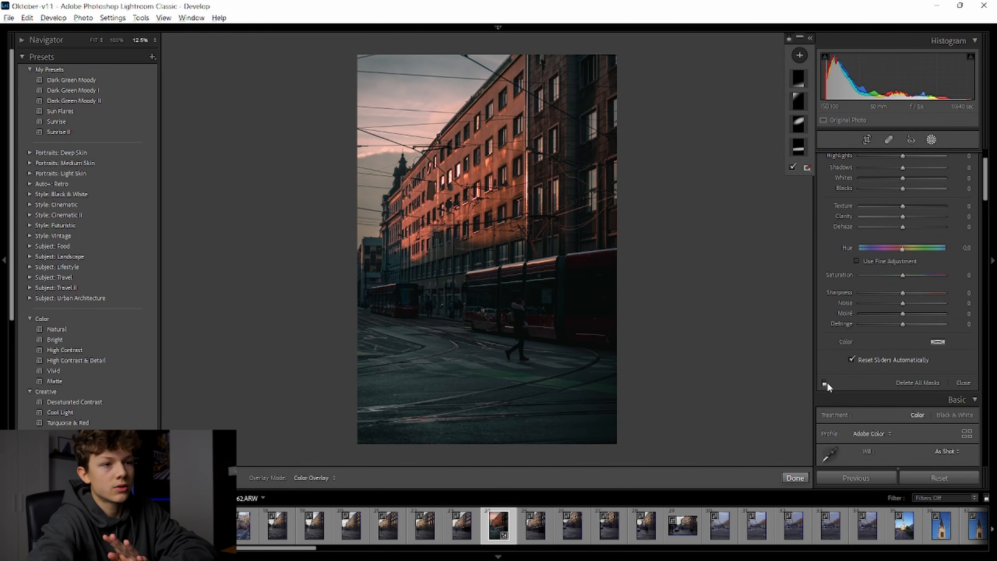
pyautogui.click(825, 382)
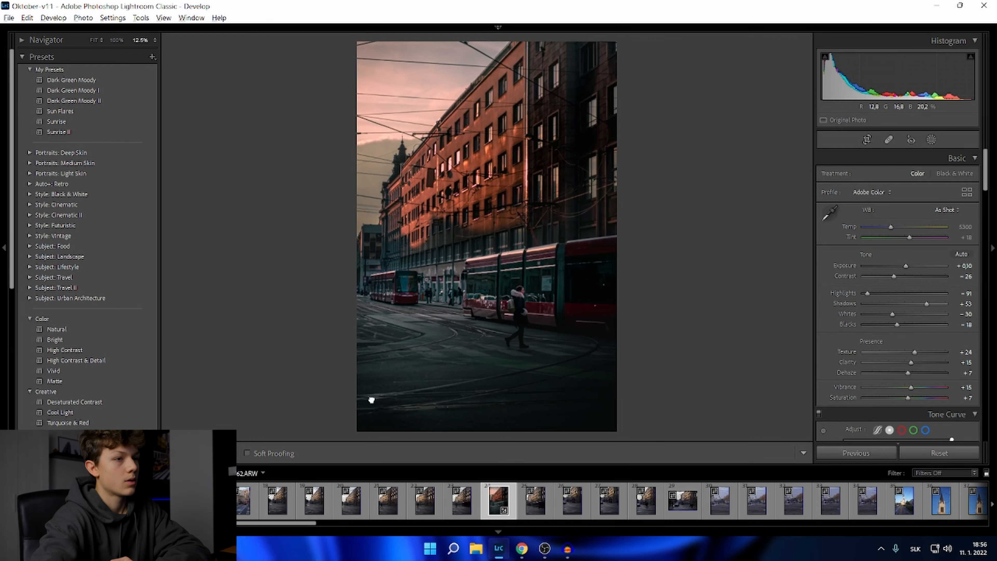
# Darken the photo's lower-left street corner with a diagonal linear gradient at Exposure -0.91, widen its transition and leave masking
pyautogui.click(936, 144)
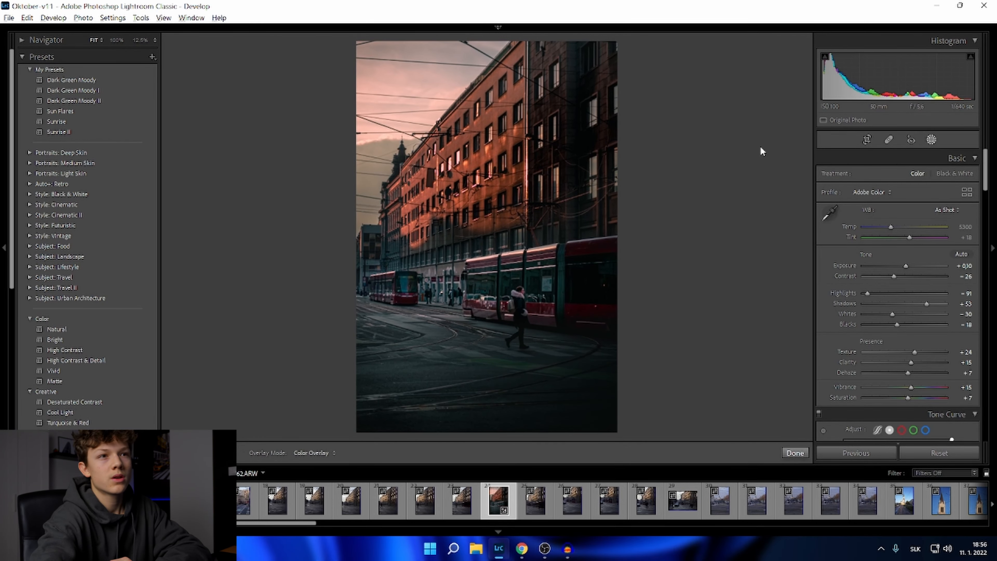
pyautogui.moveTo(379, 370); pyautogui.dragTo(386, 373)
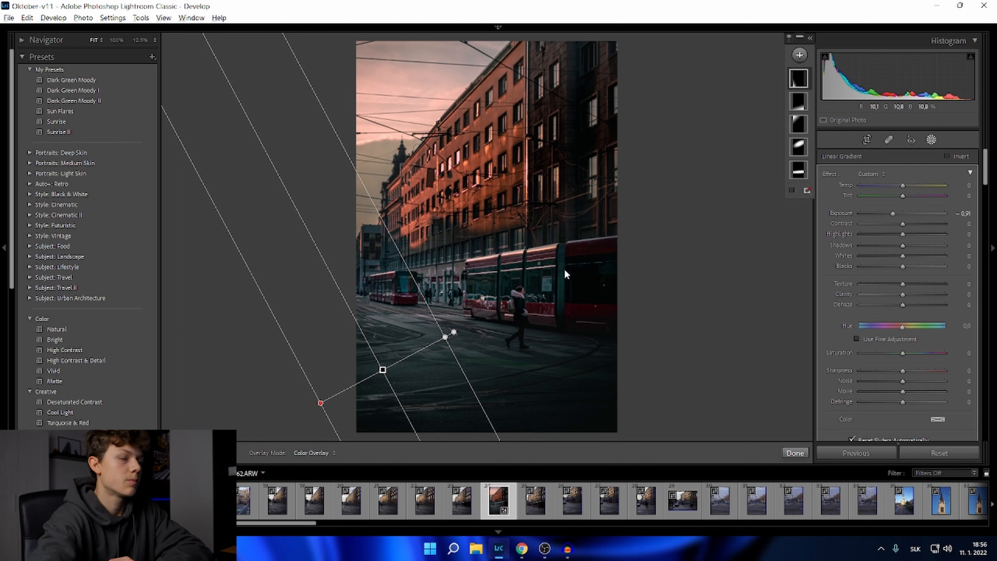
pyautogui.moveTo(445, 336); pyautogui.dragTo(466, 336)
pyautogui.press('m')
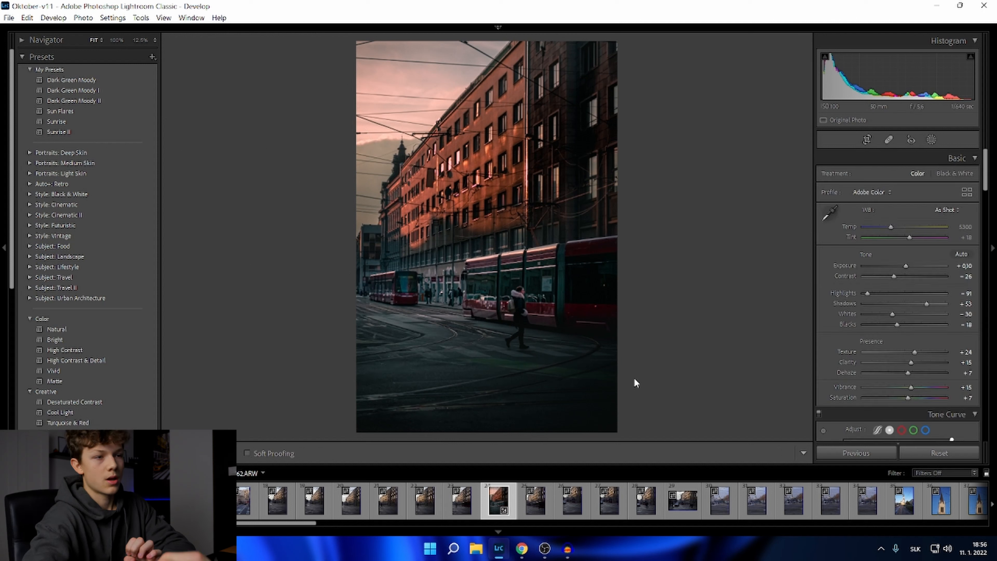
pyautogui.scroll(-3, 899, 322)
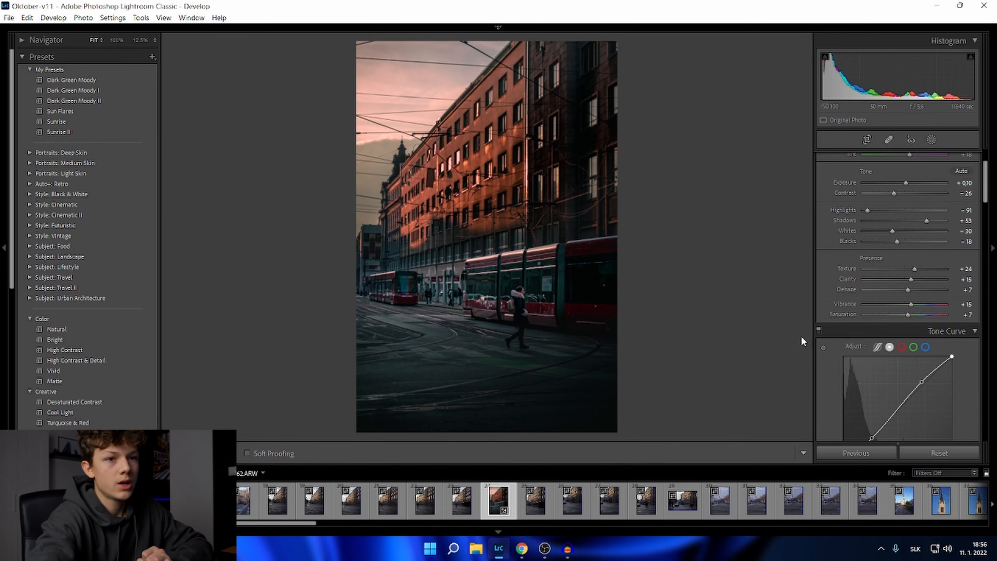